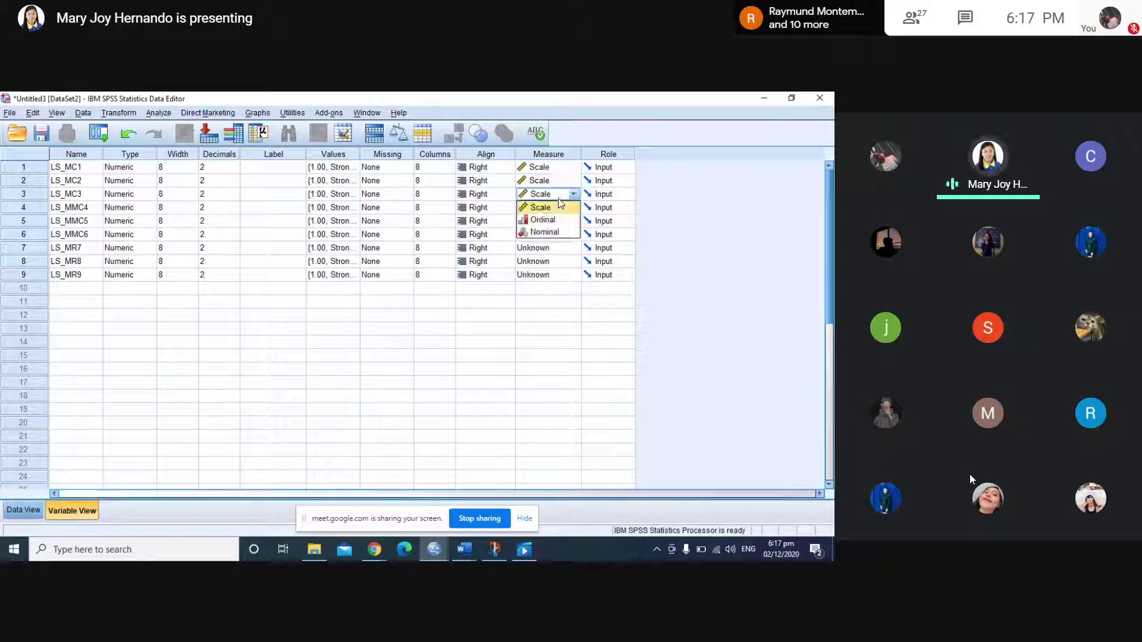
Set the measurement level of the variables LS_MC3 through LS_MMC6 to Scale
left_click(559, 208)
left_click(560, 212)
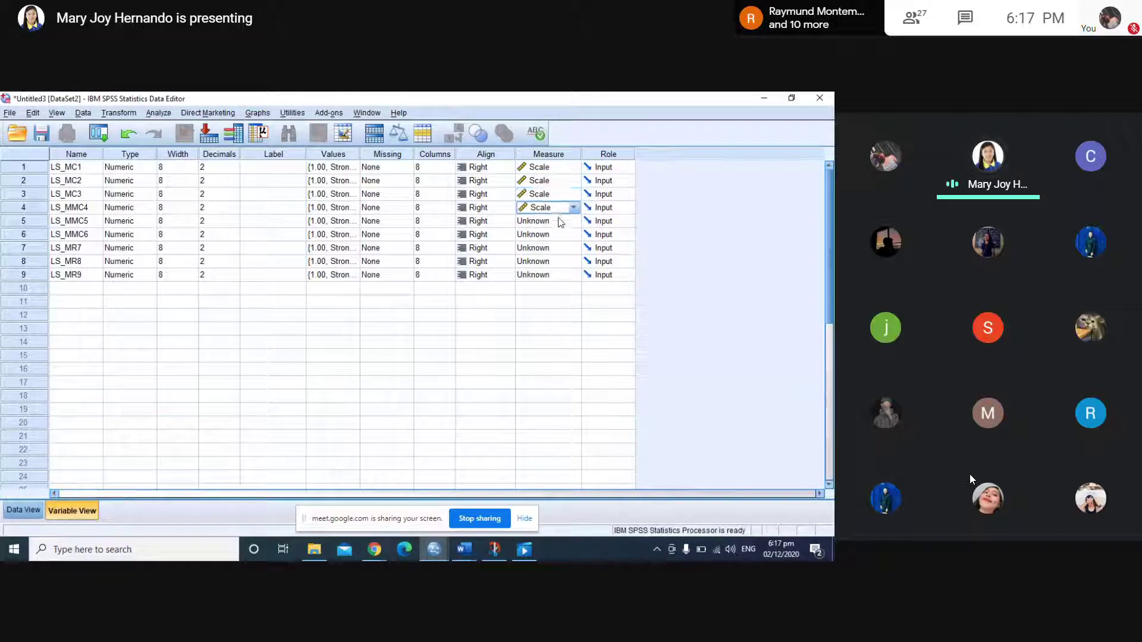
left_click(559, 218)
left_click(559, 235)
left_click(559, 235)
left_click(559, 249)
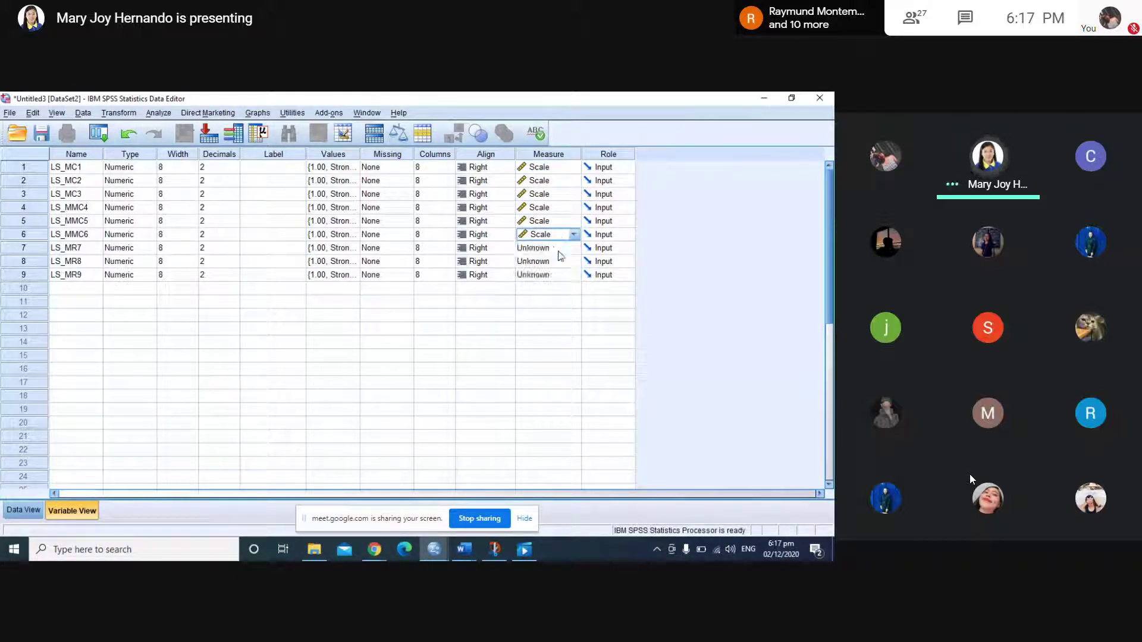
Set the measurement level of LS_MR7, LS_MR8 and LS_MR9 to Scale
left_click(560, 248)
left_click(559, 261)
left_click(561, 262)
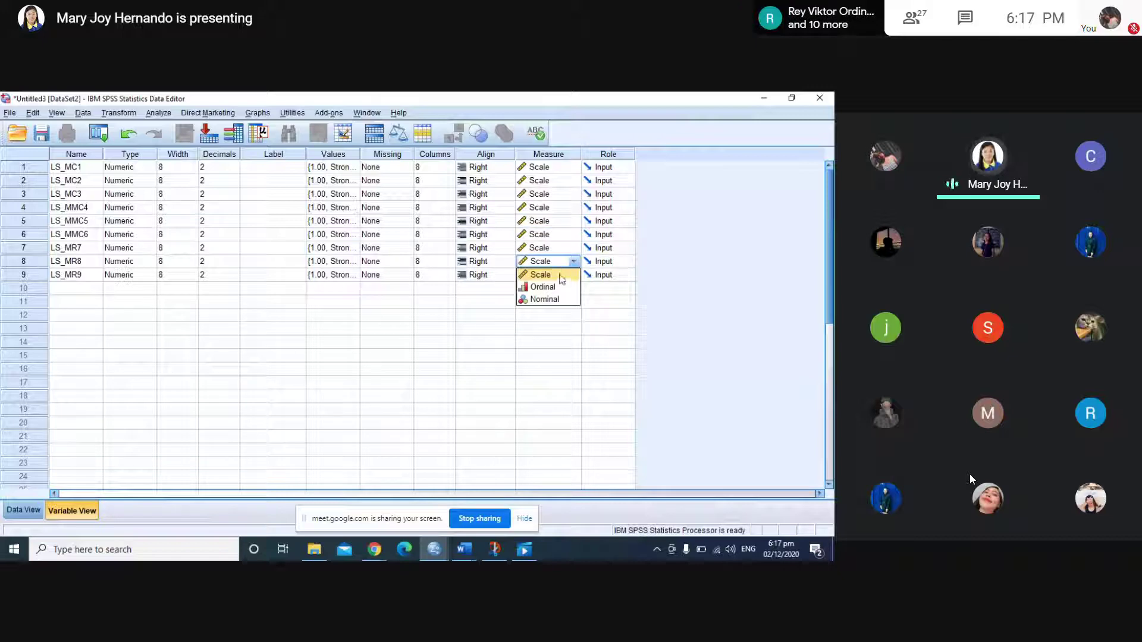
left_click(561, 275)
left_click(560, 275)
left_click(560, 275)
left_click(559, 289)
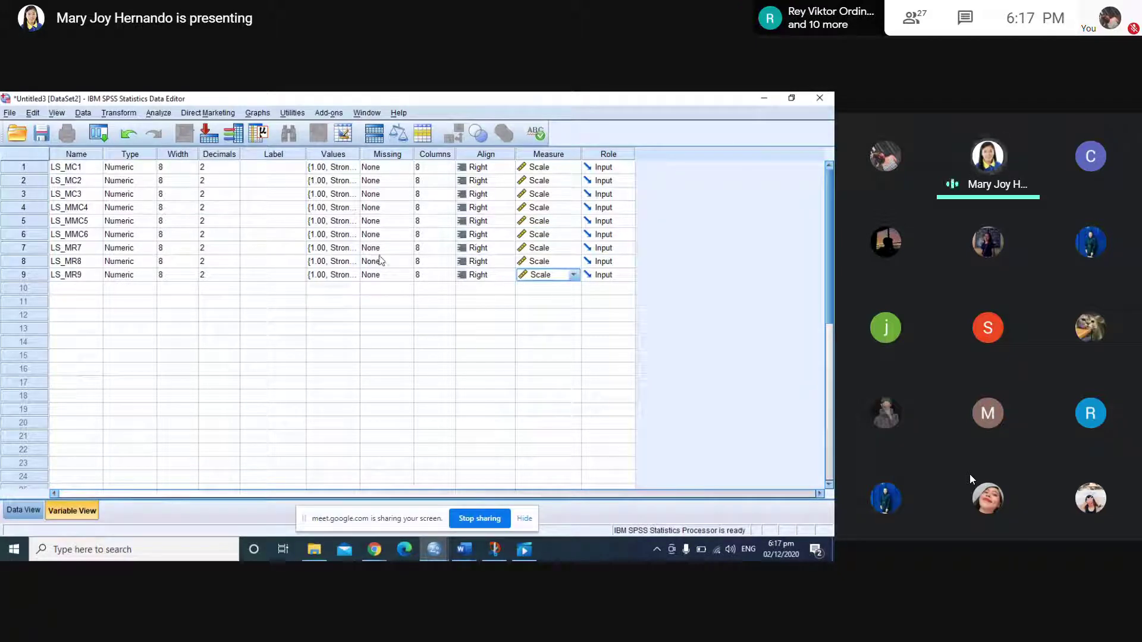
left_click(380, 260)
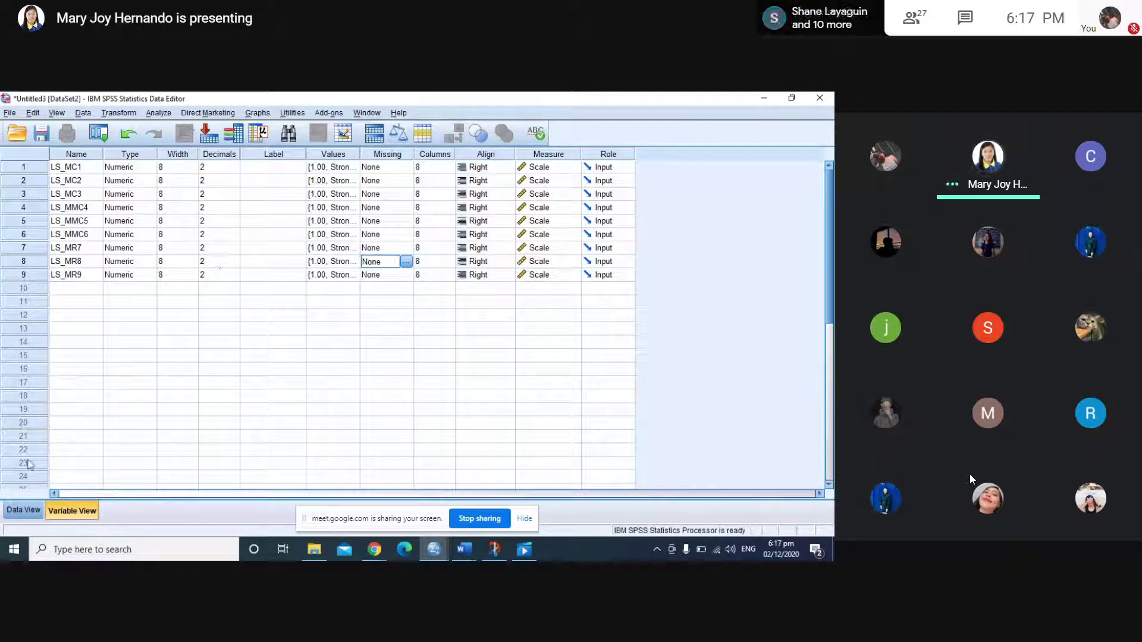
Switch to the data grid and fill case 1 from LS_MC1 to LS_MR9 with 6, 4, 3, 5, 6, 3, 2, 7, 3
left_click(18, 516)
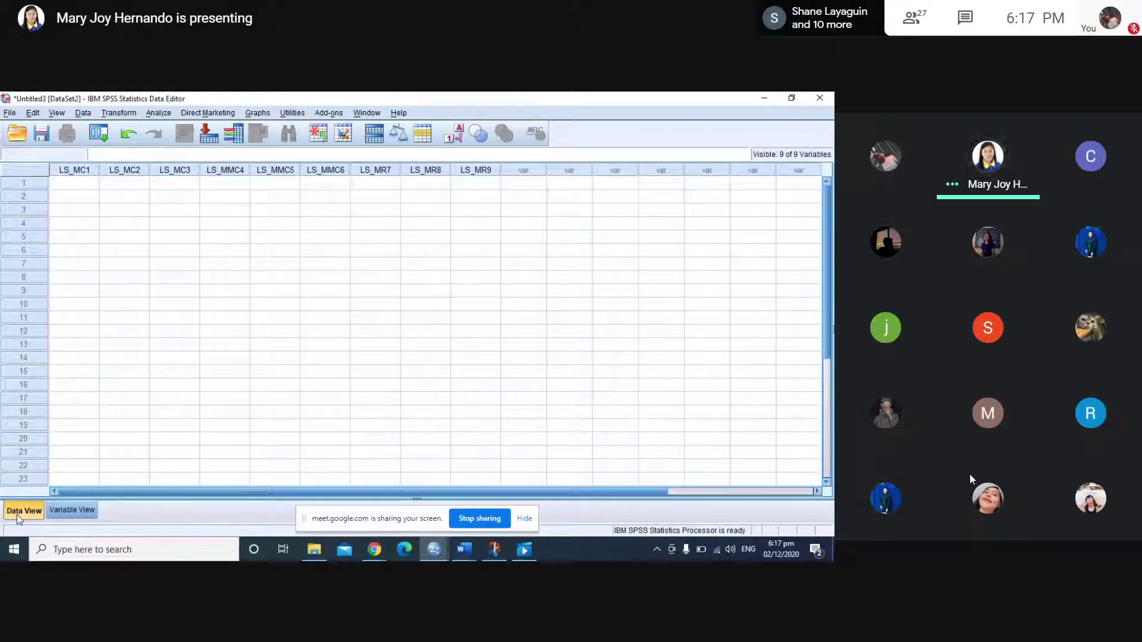
left_click(72, 184)
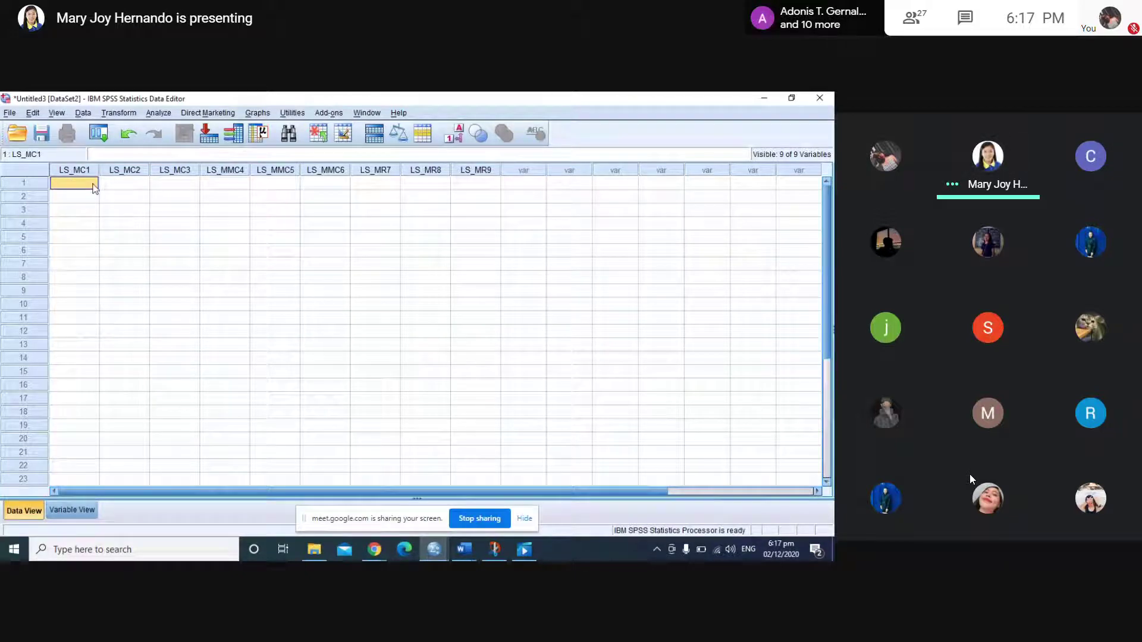
type("6")
key("Tab")
type("4")
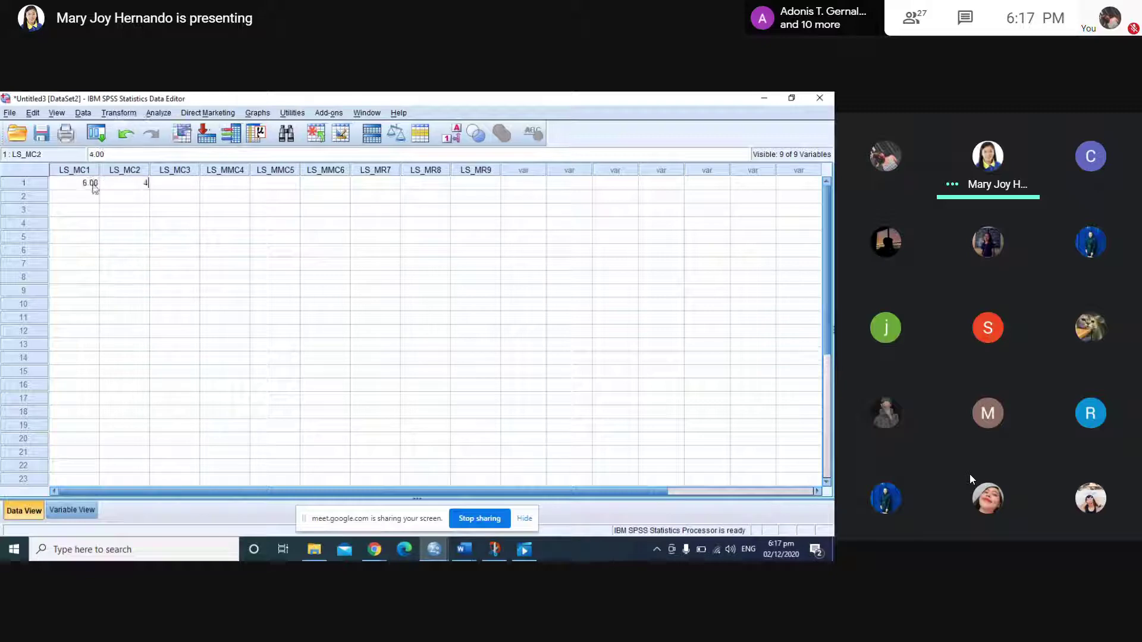
key("Tab")
type("3")
key("Tab")
type("5")
key("Tab")
type("6")
key("Tab")
type("3")
key("Tab")
type("2")
key("Tab")
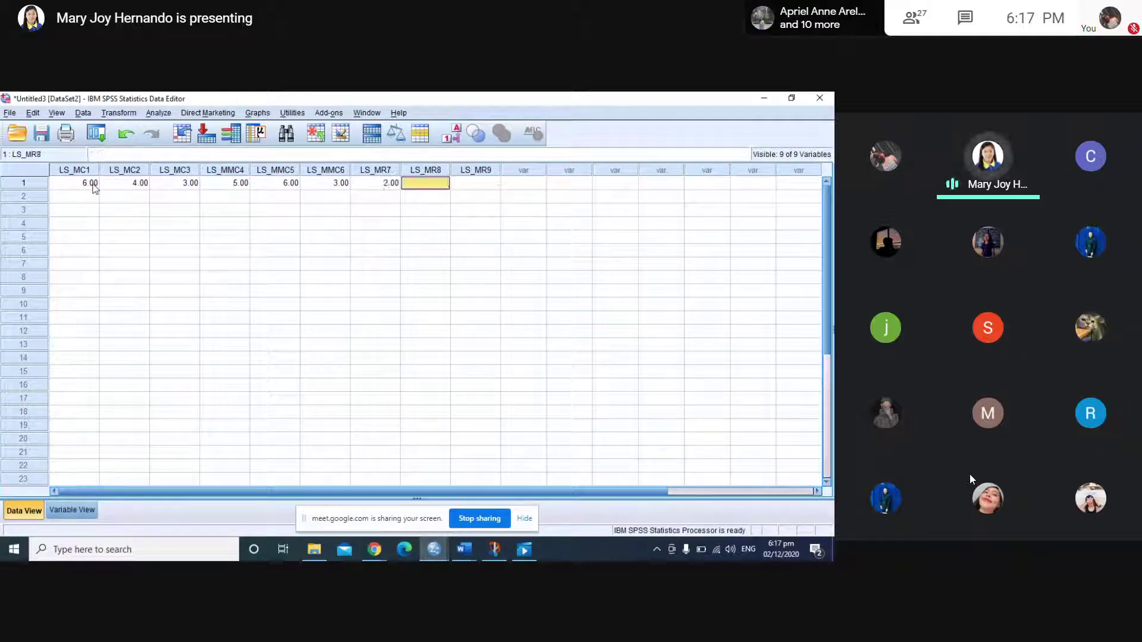
type("7")
key("Tab")
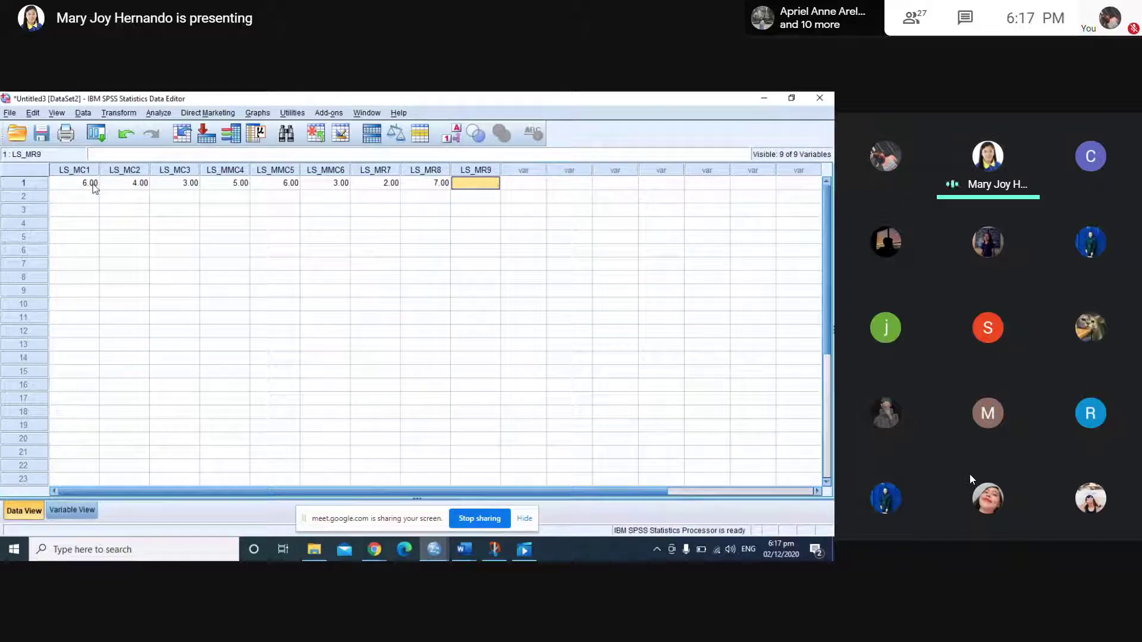
type("3")
key("Return")
Fill case 2 from LS_MR9 back to LS_MC1 with 5, 4, 7, 4, 3, 2, 7, 6, 5
type("5")
key("Left")
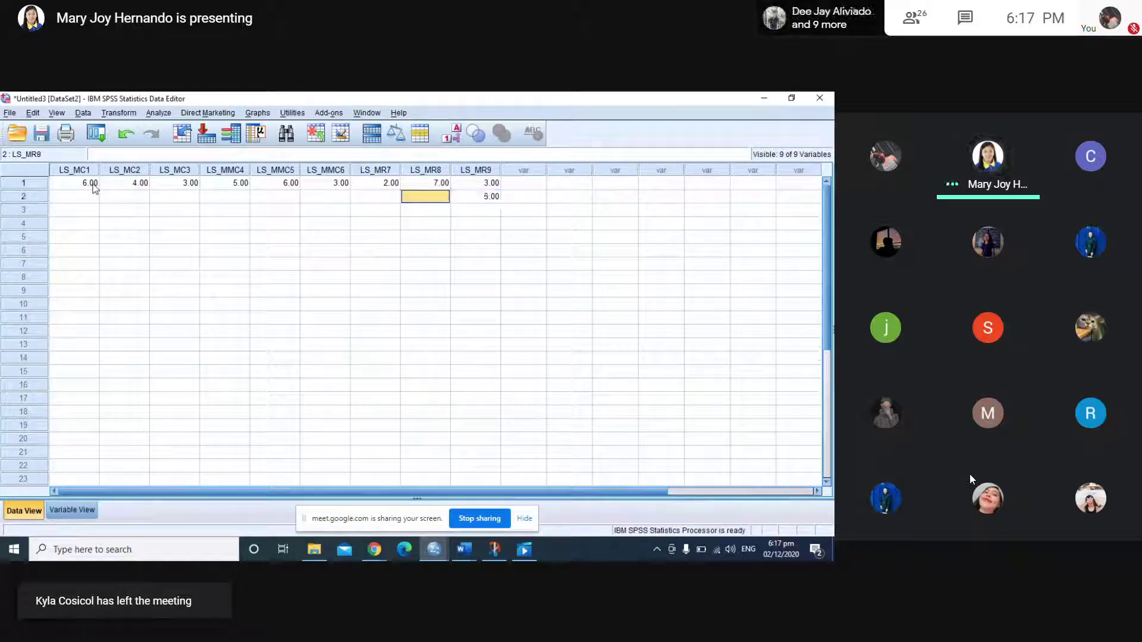
type("4")
key("Left")
type("7")
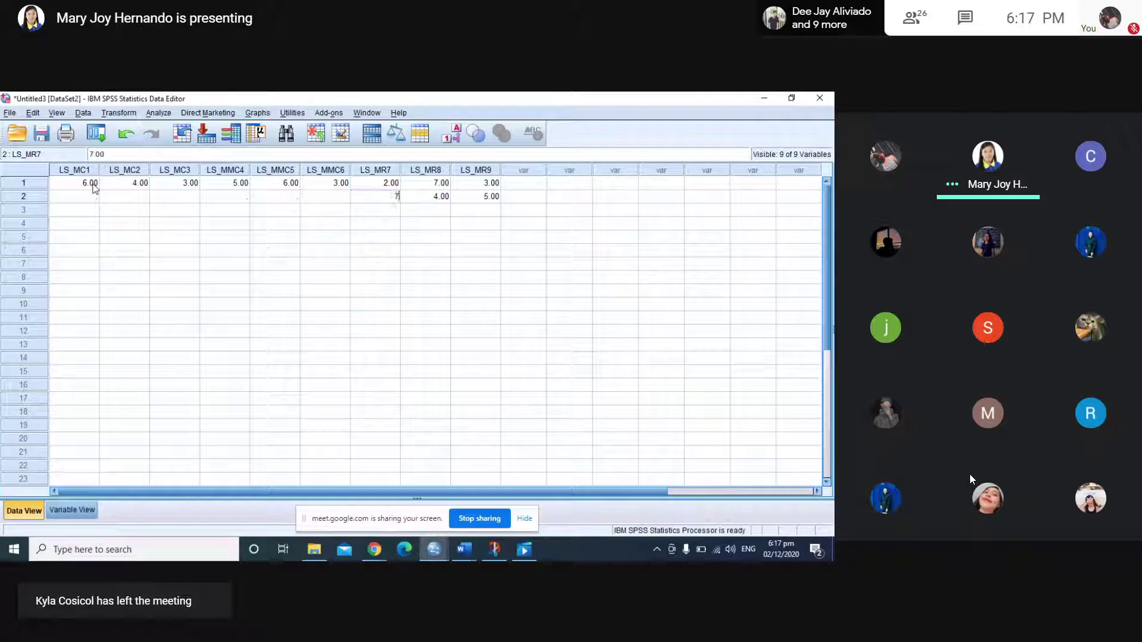
key("Left")
type("4")
key("Left")
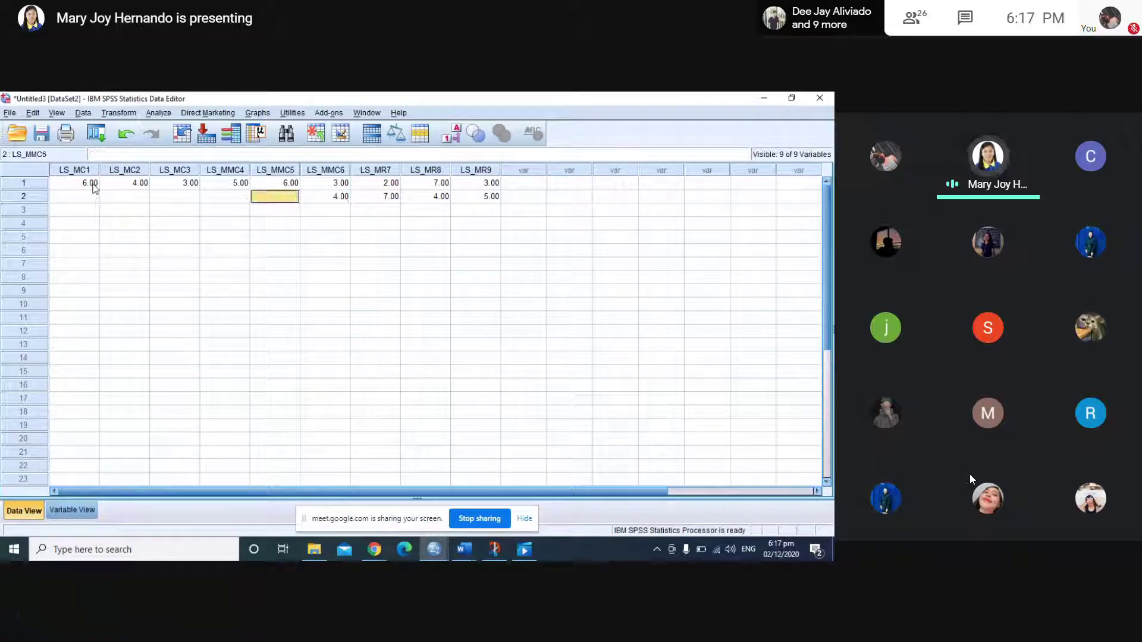
type("3")
key("Left")
type("2")
key("Left")
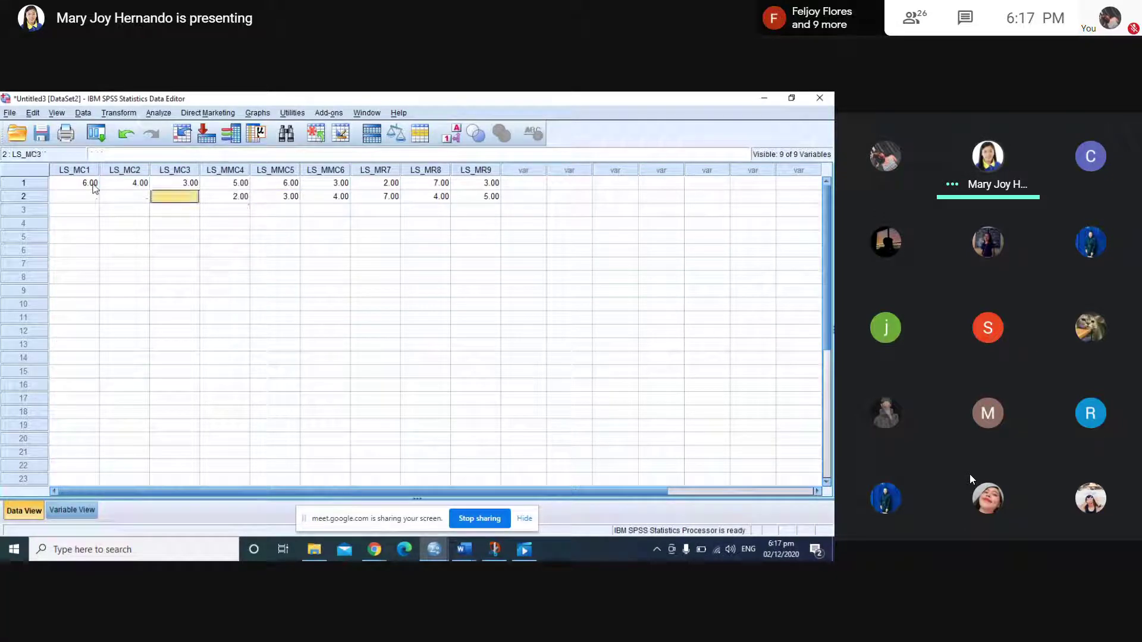
type("7")
key("Left")
type("6")
key("Left")
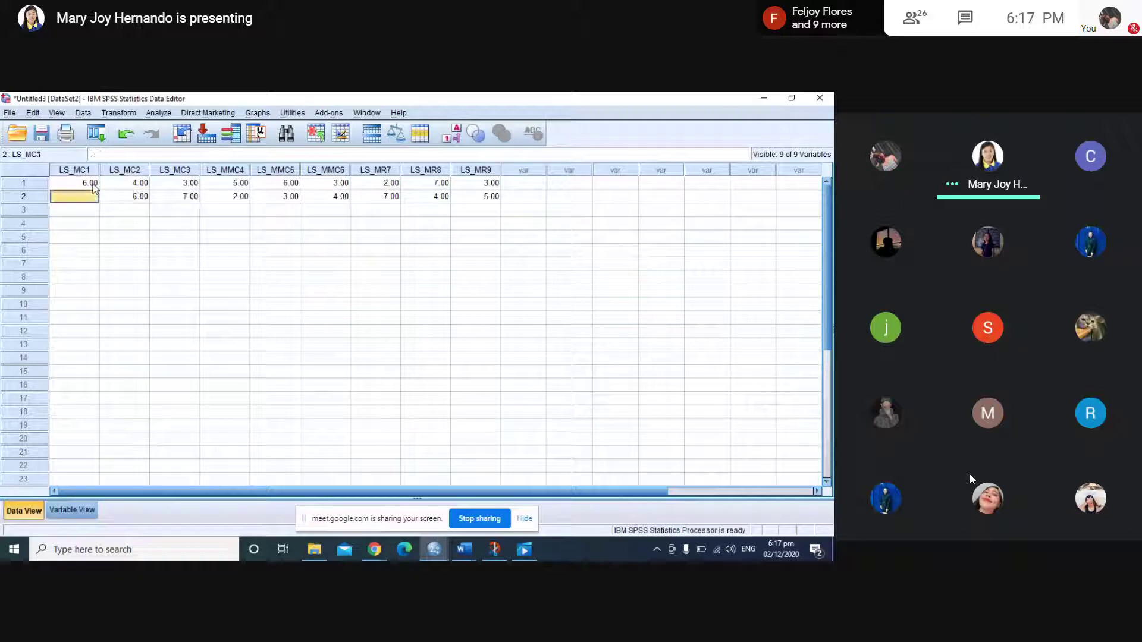
type("5")
key("Return")
Fill case 3 from LS_MC1 to LS_MR9 with 4, 6, 3, 5, 6, 3, 4, 3, 7
type("4")
key("Right")
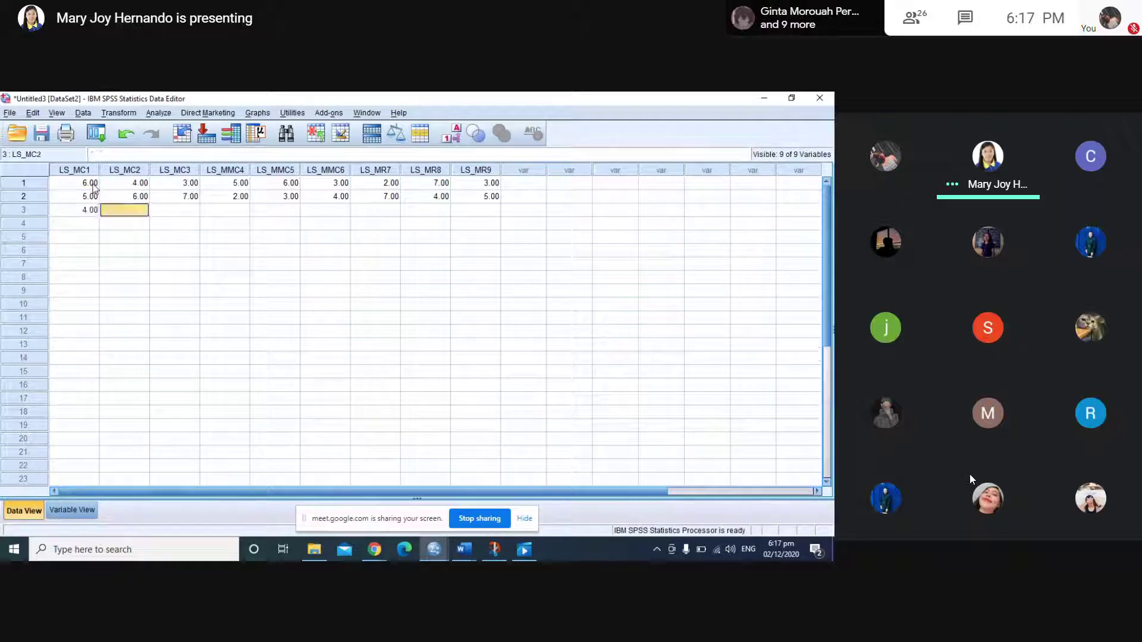
type("6")
key("Right")
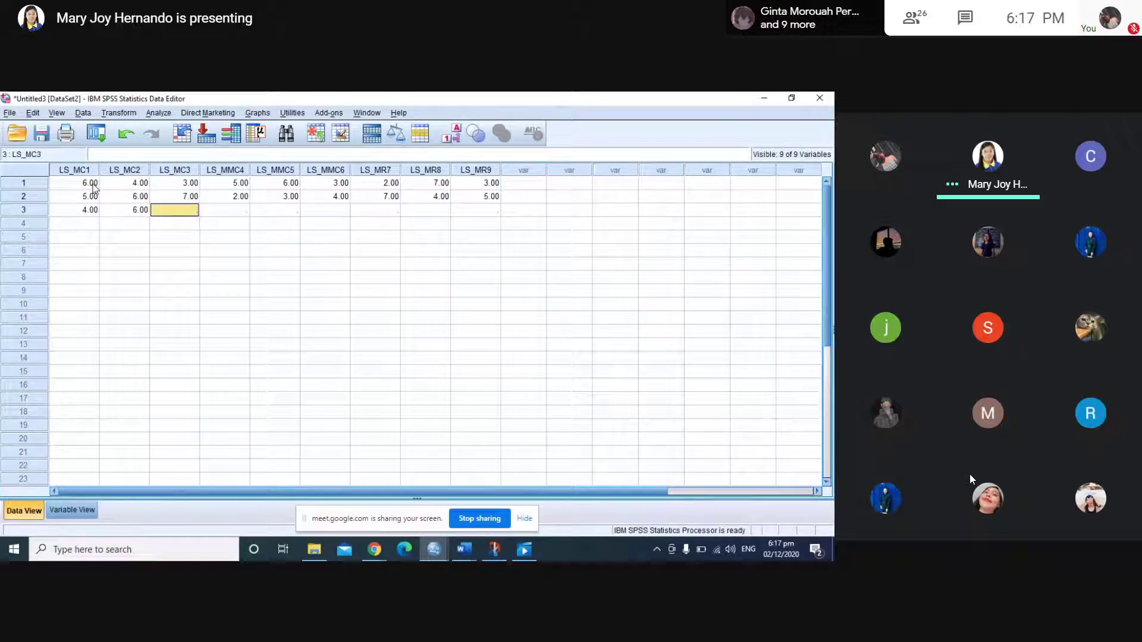
type("3")
key("Right")
type("5")
key("Right")
type("6.00 3")
key("Right")
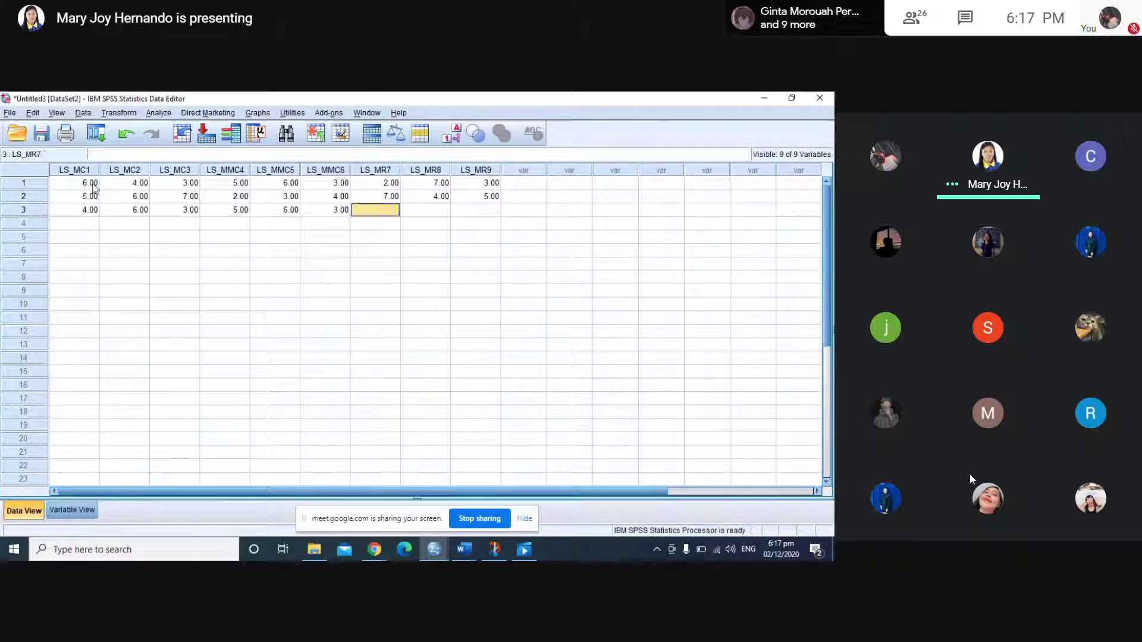
type("4")
key("Right")
type("3")
key("Right")
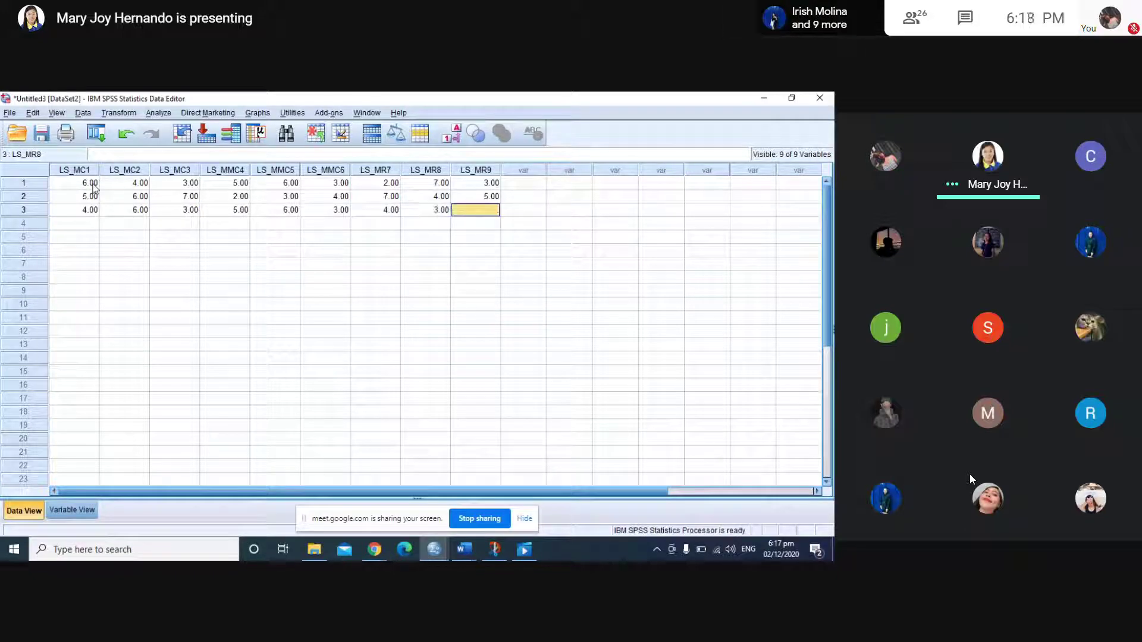
type("7")
key("Down")
Fill case 4 from LS_MR9 back to LS_MC1 with 5, 4, 5, 3, 2, 5, 5, 4, 3
type("5")
key("Left")
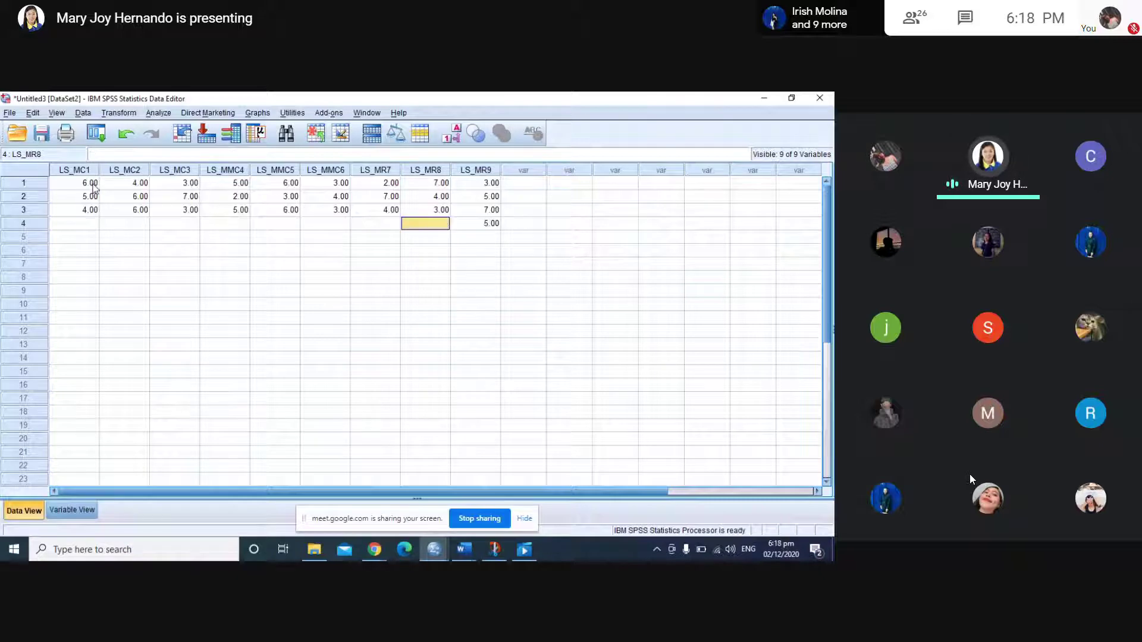
type("43")
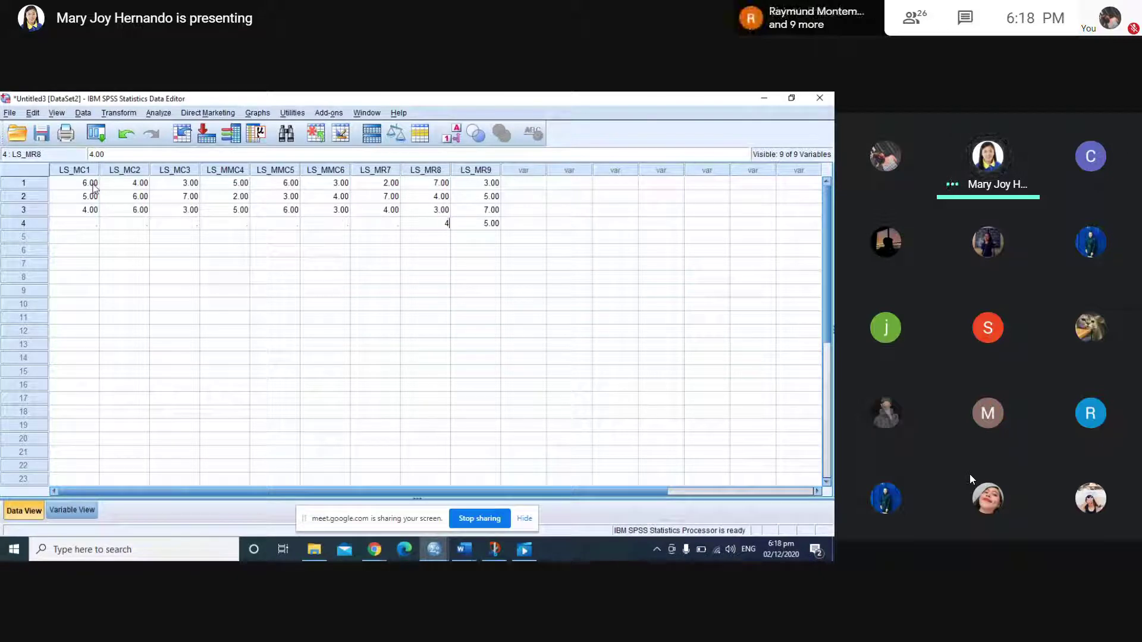
key("Left")
type("5")
key("Left")
type("3")
key("Left")
type("44")
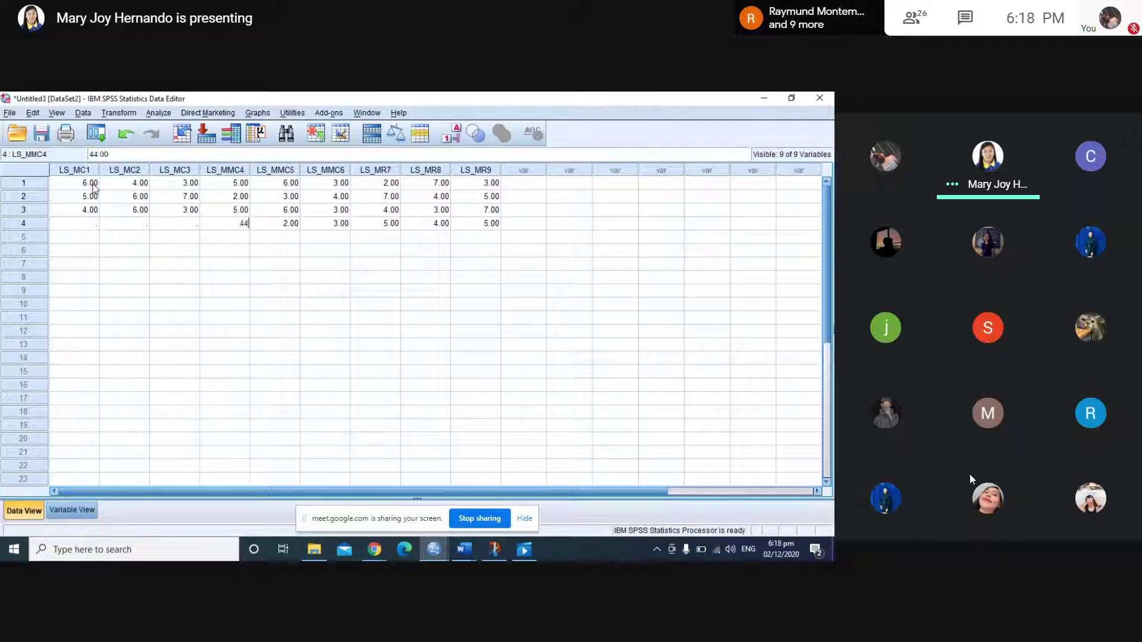
key("Escape")
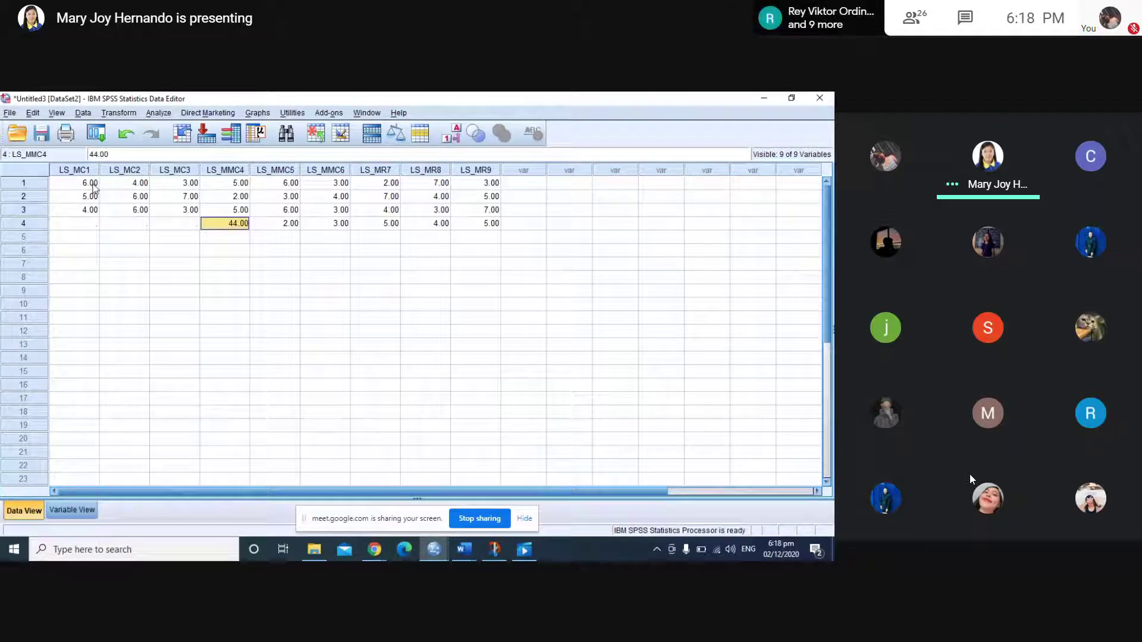
type("5")
key("Left")
key("Left")
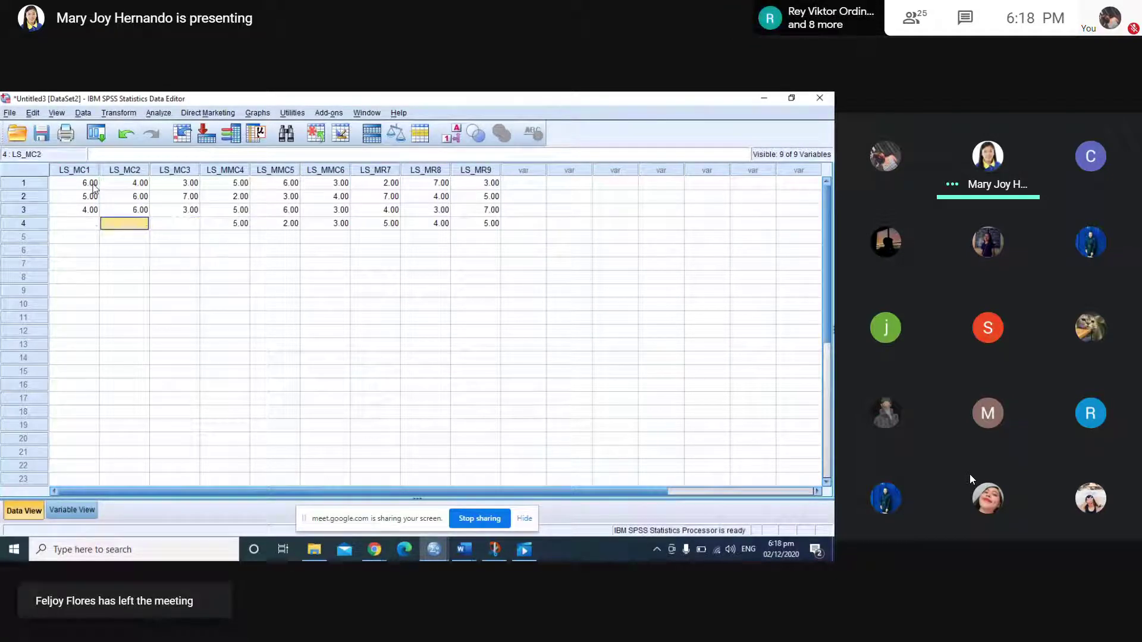
key("Right")
type("5")
key("Left")
type("4")
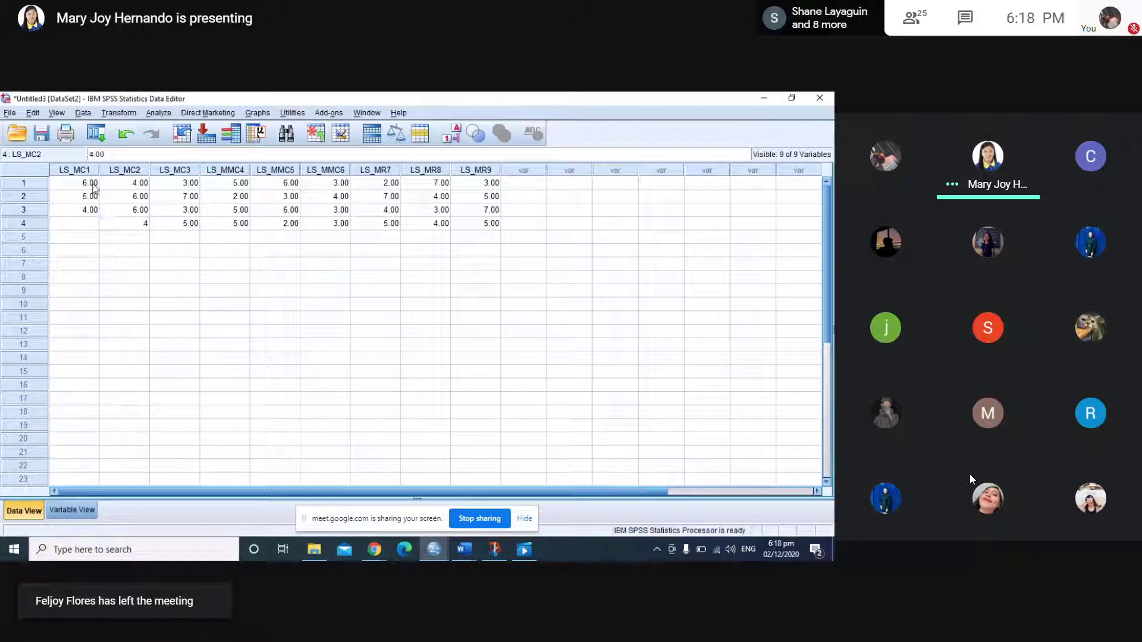
key("Left")
type("3")
key("Down")
Fill case 5 from LS_MC1 to LS_MR9 with 4, 2, 4, 5, 4, 3, 2, 4, 6
type("4")
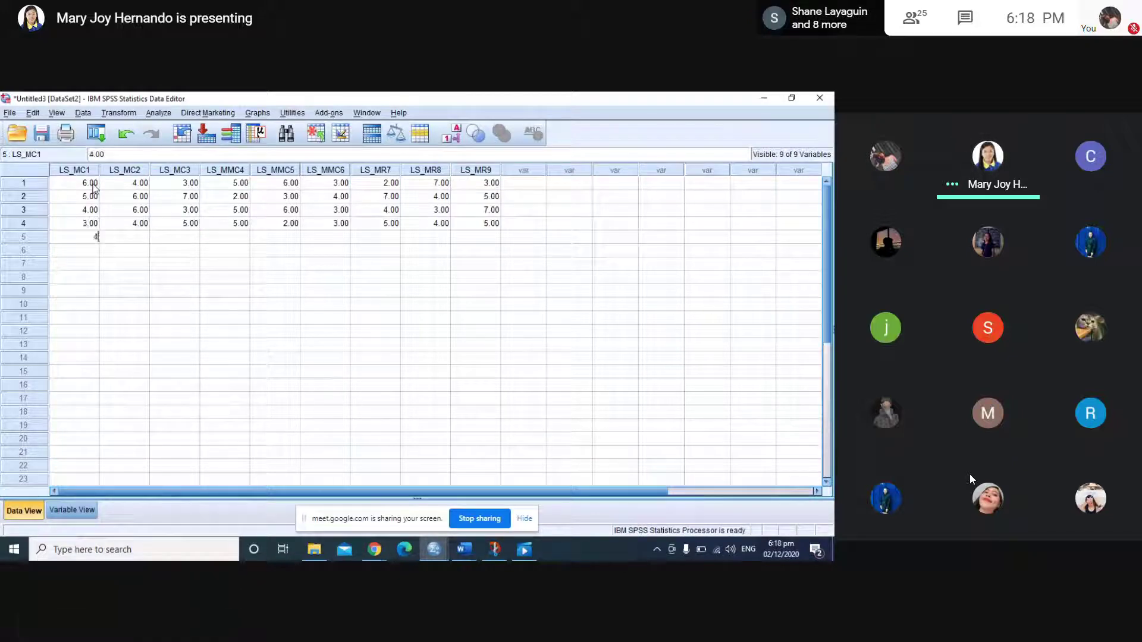
key("Right")
type("2")
key("Right")
type("4")
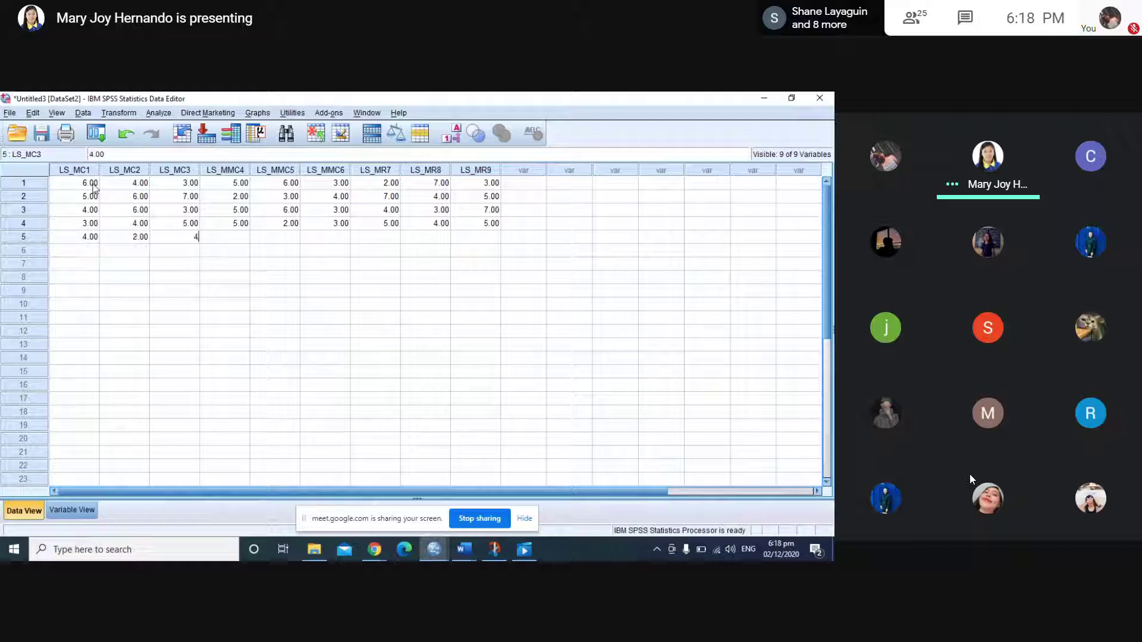
key("Right")
type("5")
key("Right")
type("4")
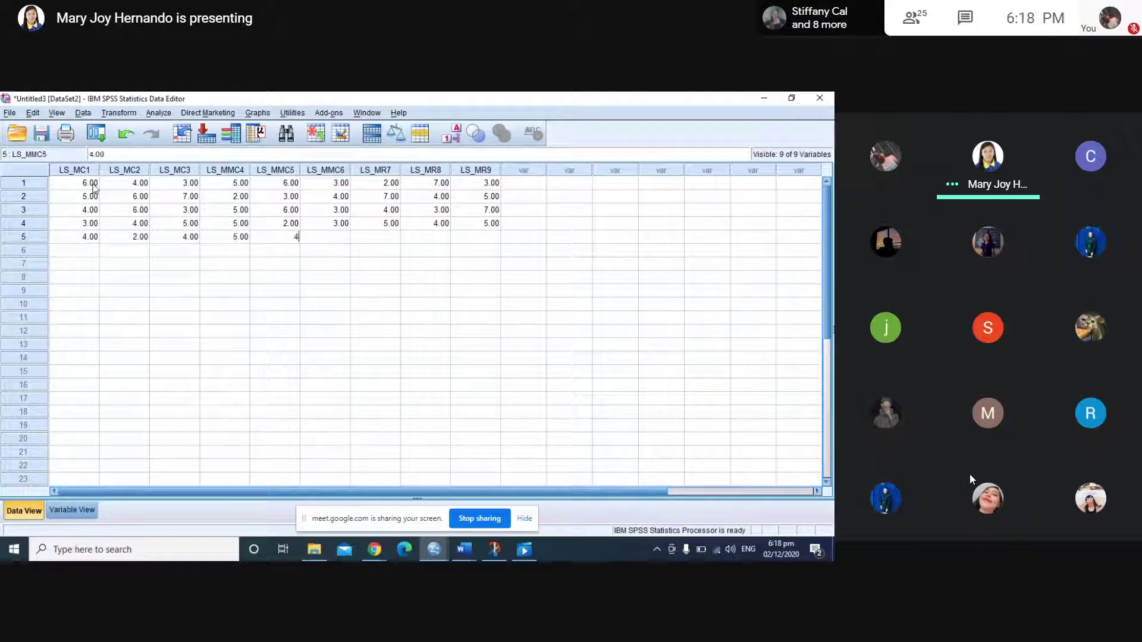
key("Right")
type("3")
key("Right")
type("2")
key("Right")
type("4")
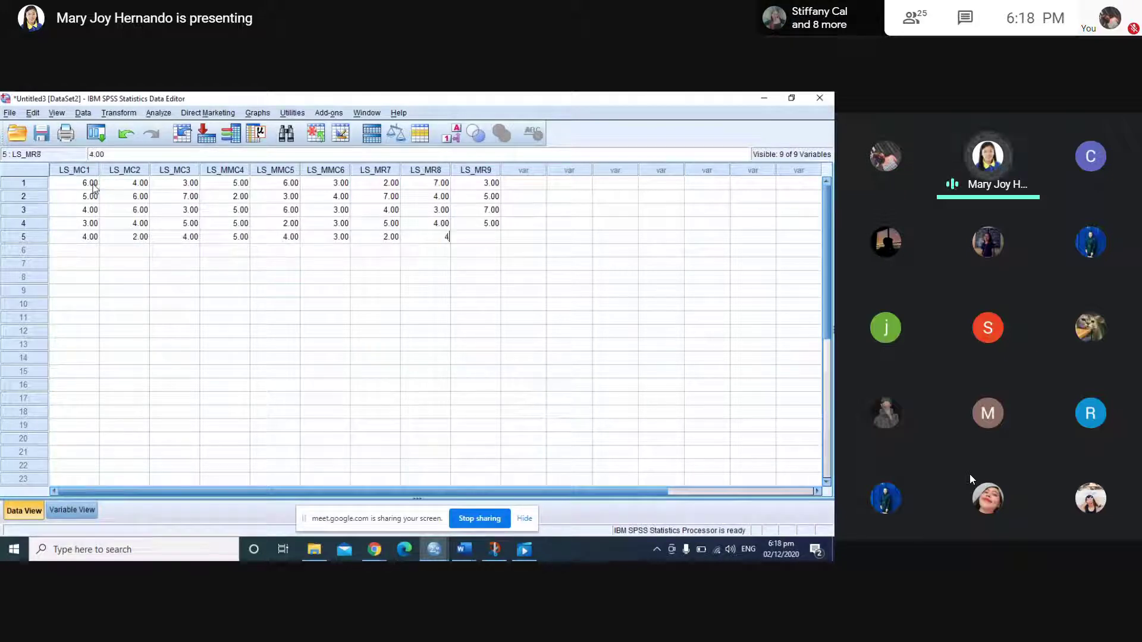
key("Right")
type("6")
key("Return")
Fill case 6 from LS_MR9 back to LS_MC1 with 6, 7, 4, 5, 4, 3, 3, 2, 5
type("6")
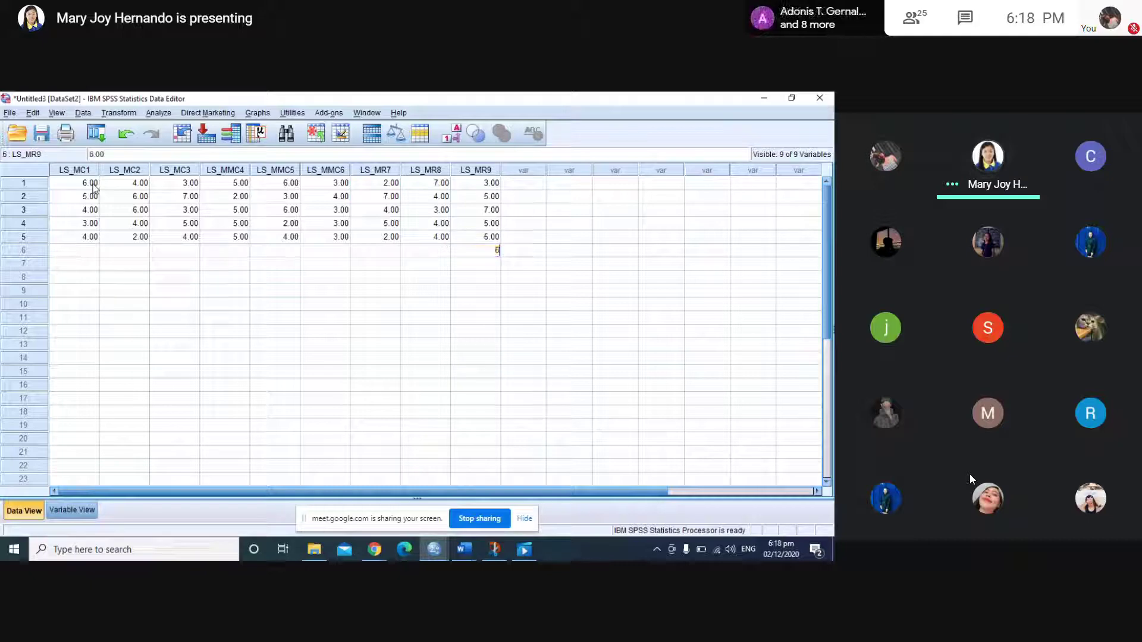
key("Left")
type("7")
key("Left")
type("4")
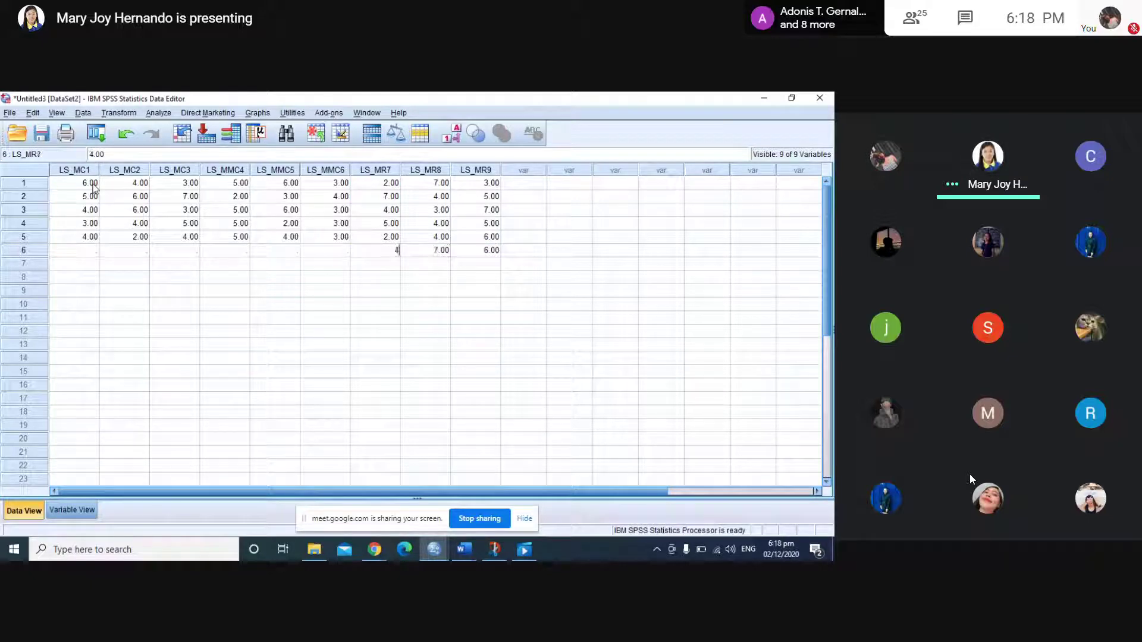
key("Left")
type("5")
key("Left")
type("4")
key("Left")
type("3")
key("Left")
type("3")
key("Left")
type("2")
key("Left")
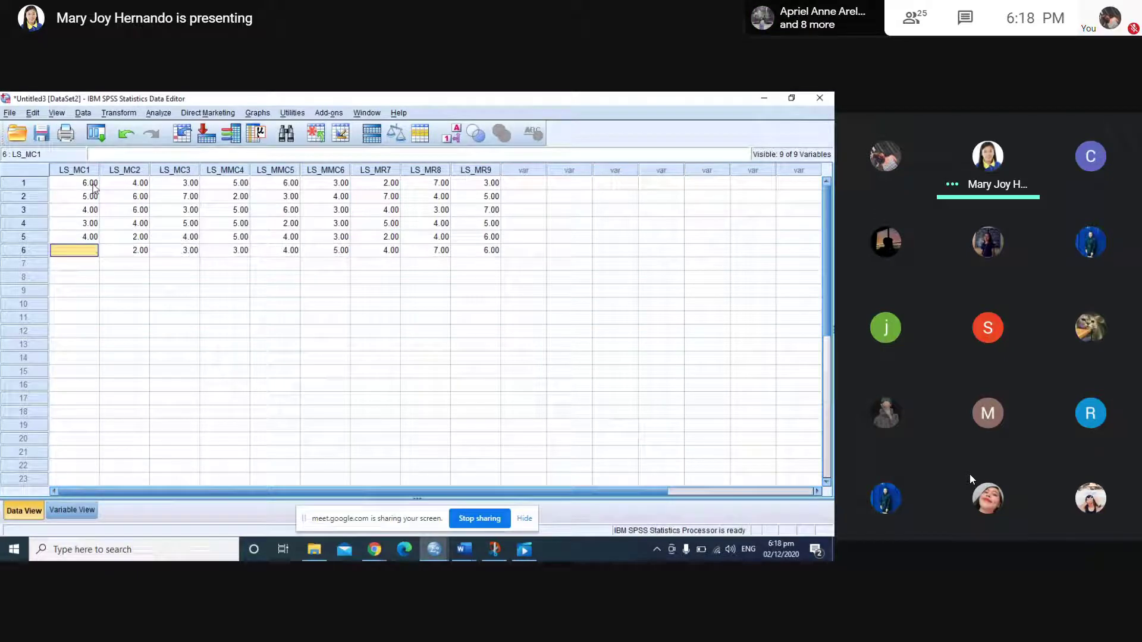
type("5")
key("Return")
Fill case 7 from LS_MC1 to LS_MR9 with 6, 6, 2, 3, 3, 3, 4, 6, 7
type("6")
key("Right")
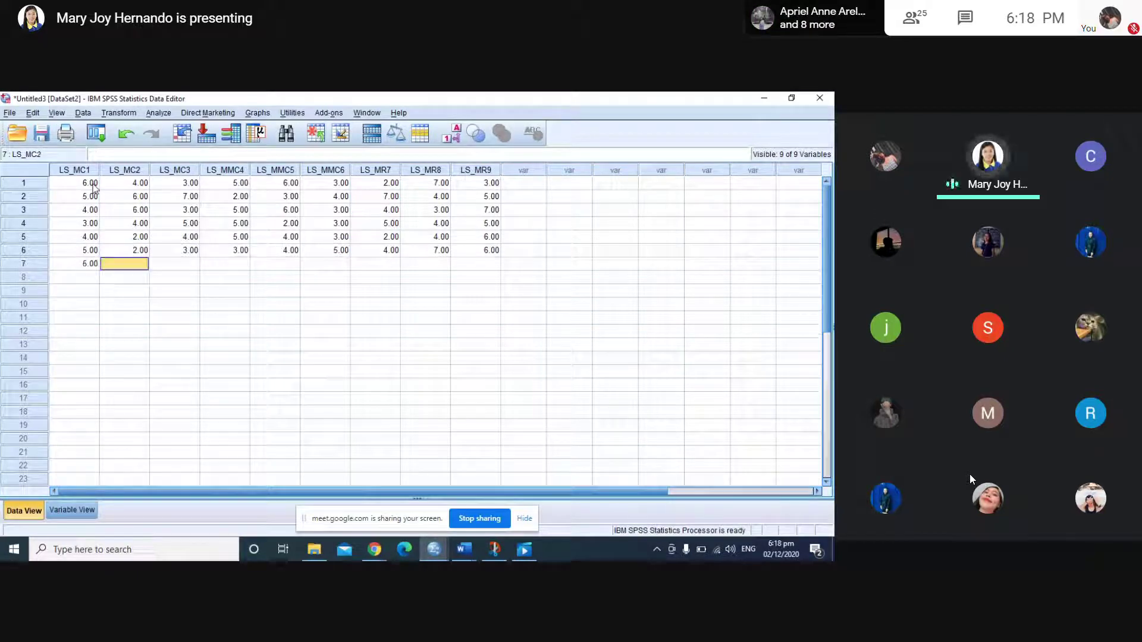
type("6")
key("Right")
type("4")
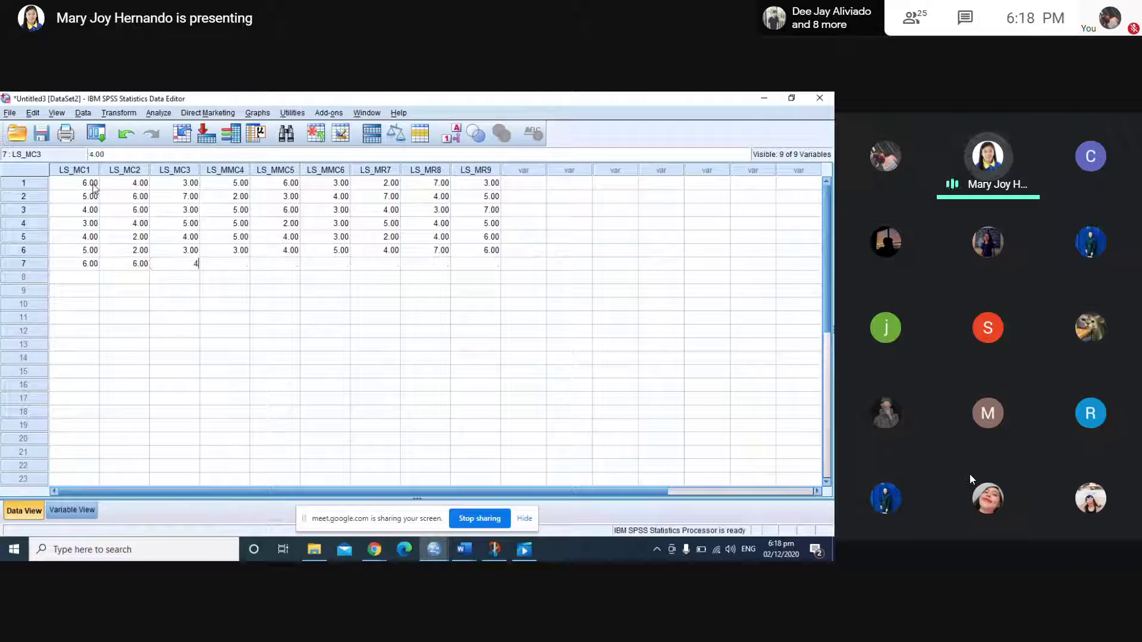
type("3")
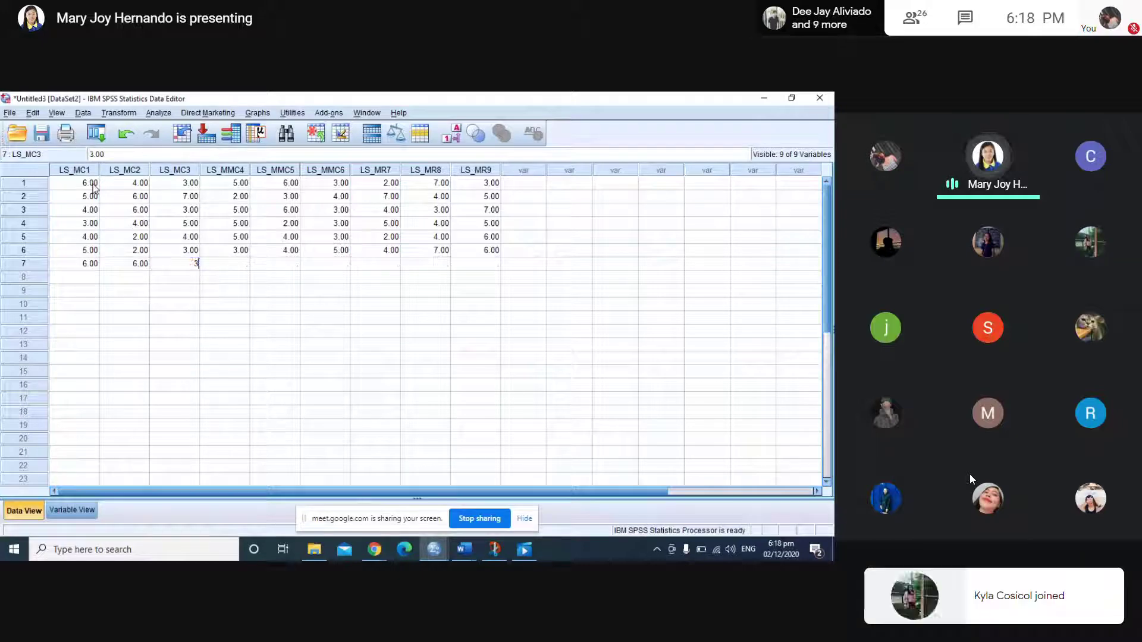
key("Left")
type("2")
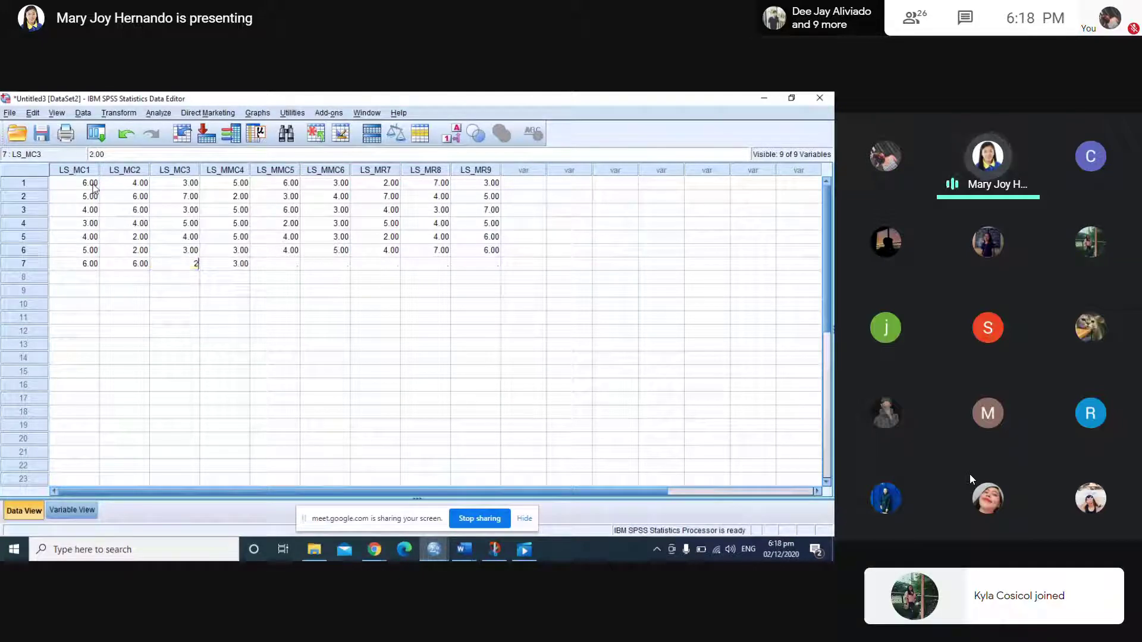
key("Right")
key("Right")
type("3")
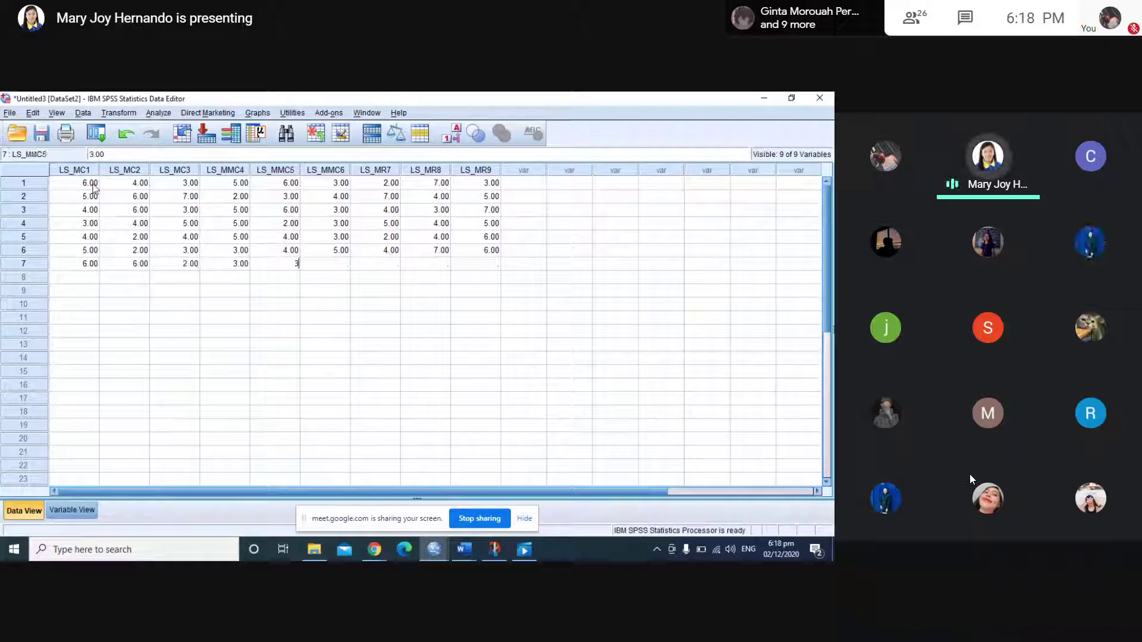
key("Right")
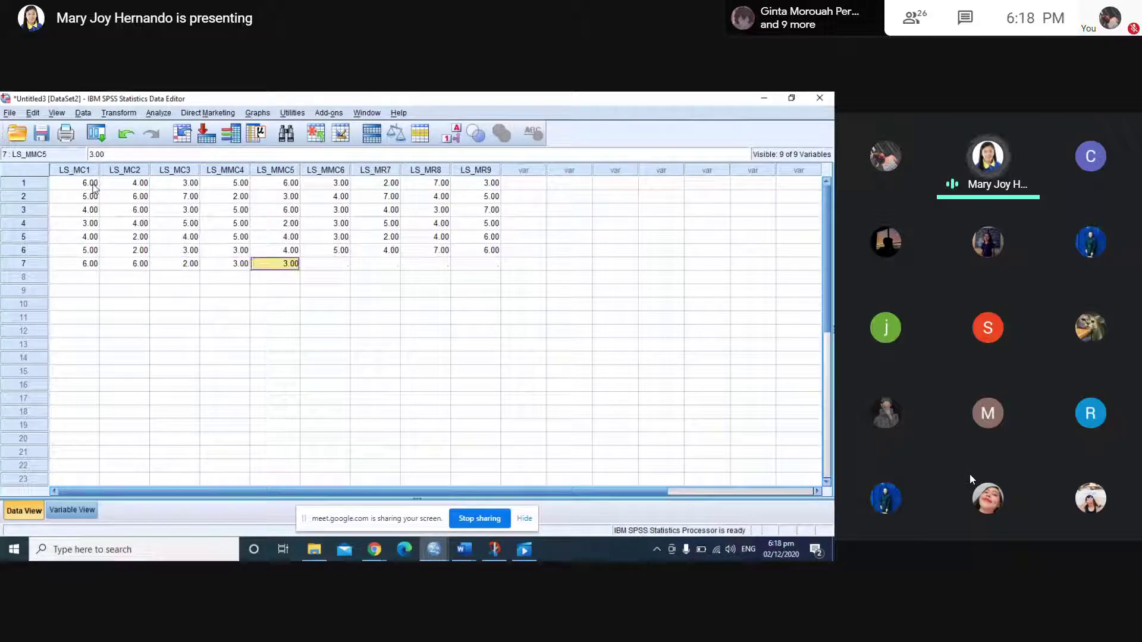
type("3")
key("Down")
key("Up")
key("Right")
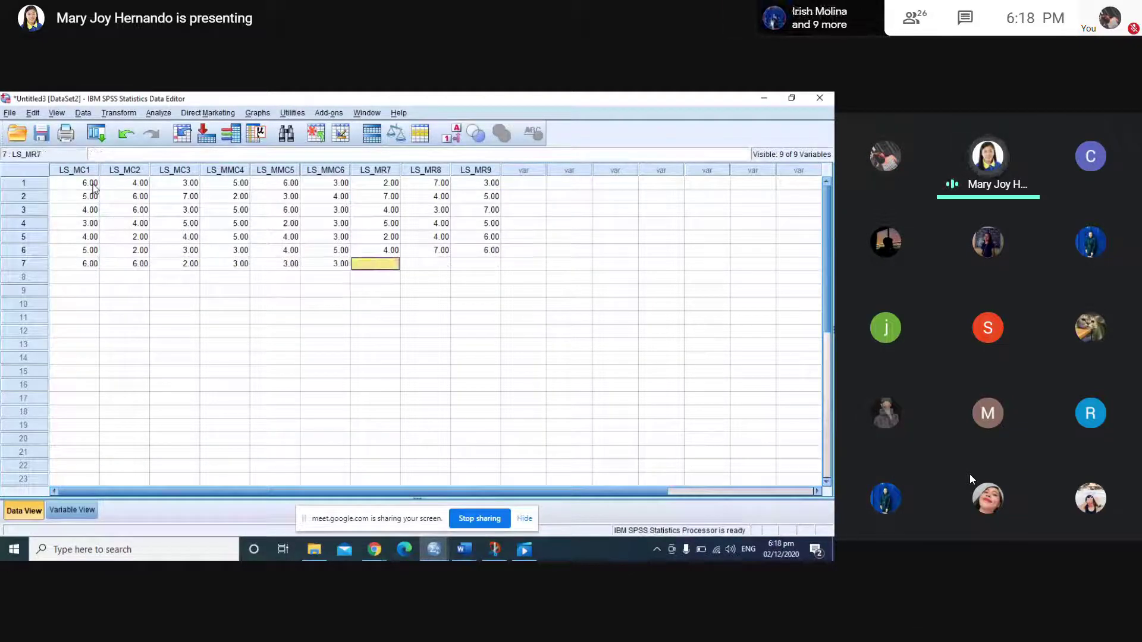
type("4")
key("Right")
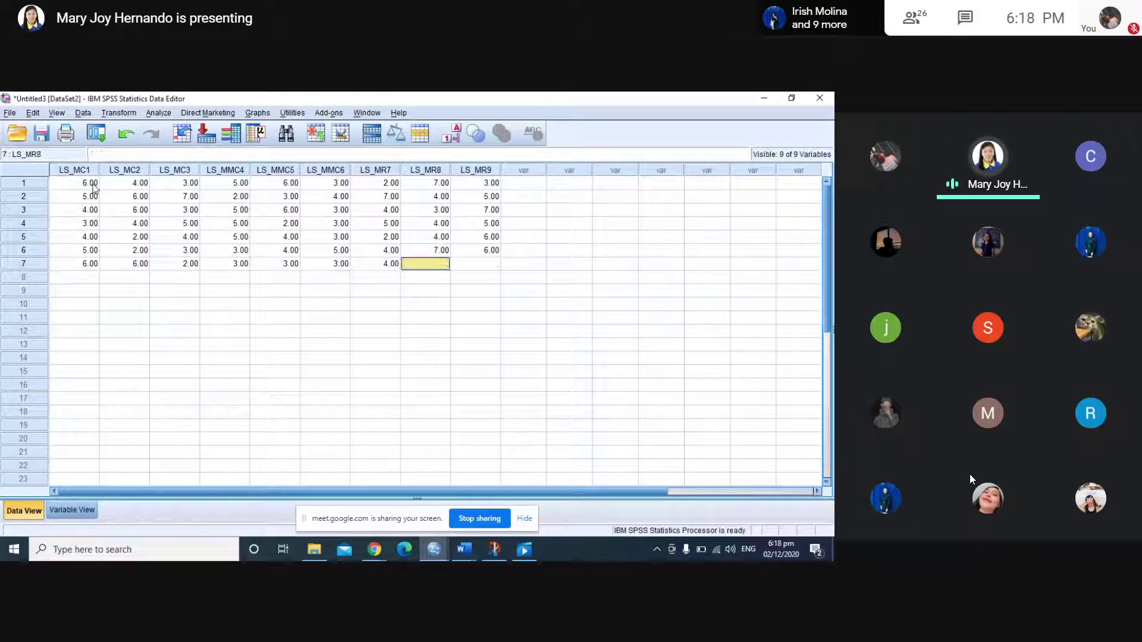
type("6")
key("Right")
type("7")
key("Down")
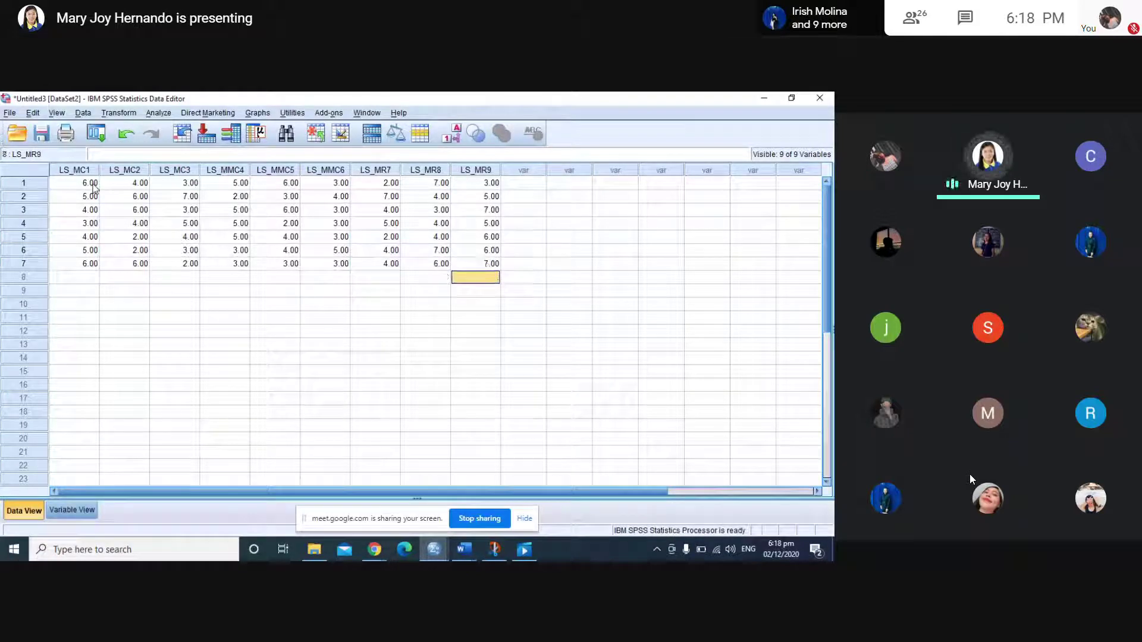
Fill case 8 from LS_MR9 back to LS_MC1 with 5, 5, 4, 3, 3, 6, 3, 4, 3
type("5")
key("Left")
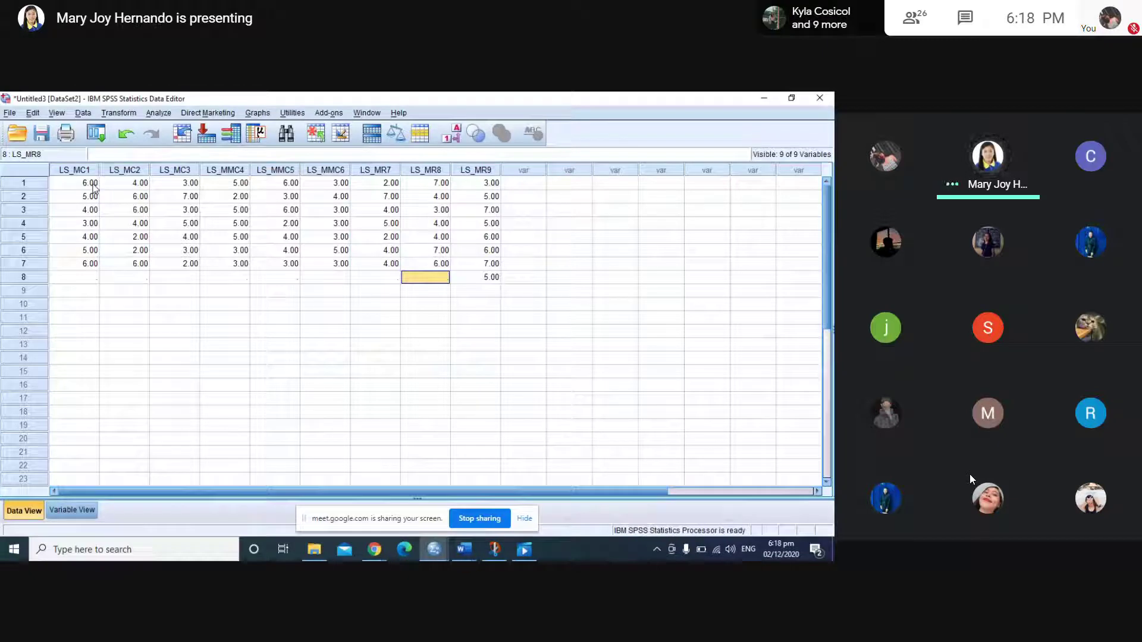
type("5")
key("Left")
type("4")
key("Left")
type("3")
key("Left")
type("3")
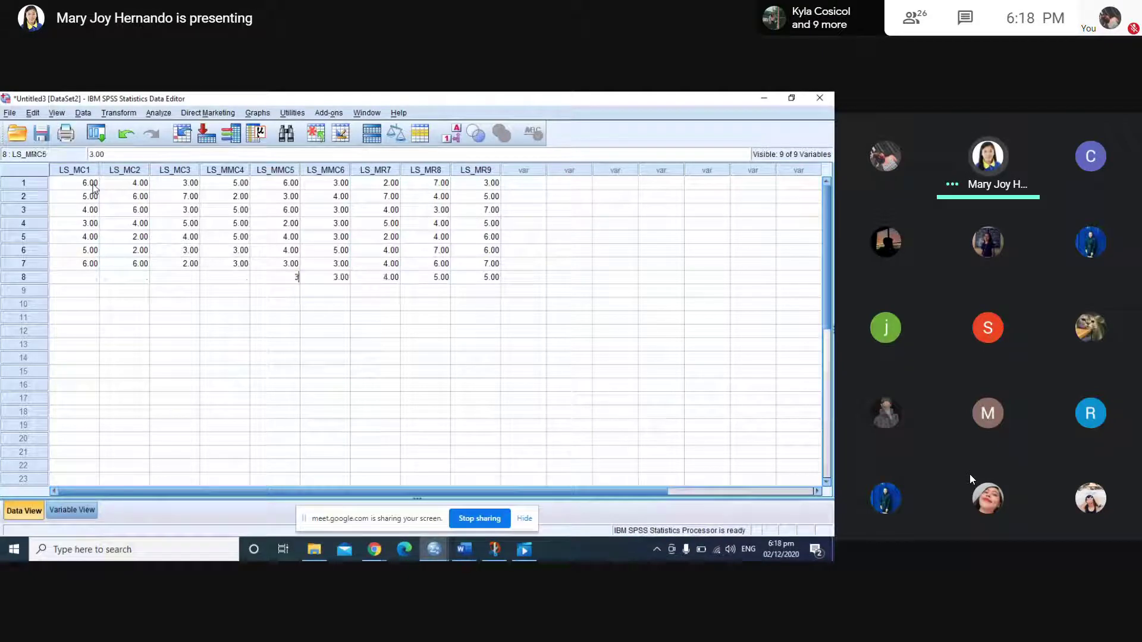
key("Left")
type("6")
key("Left")
type("3")
key("Left")
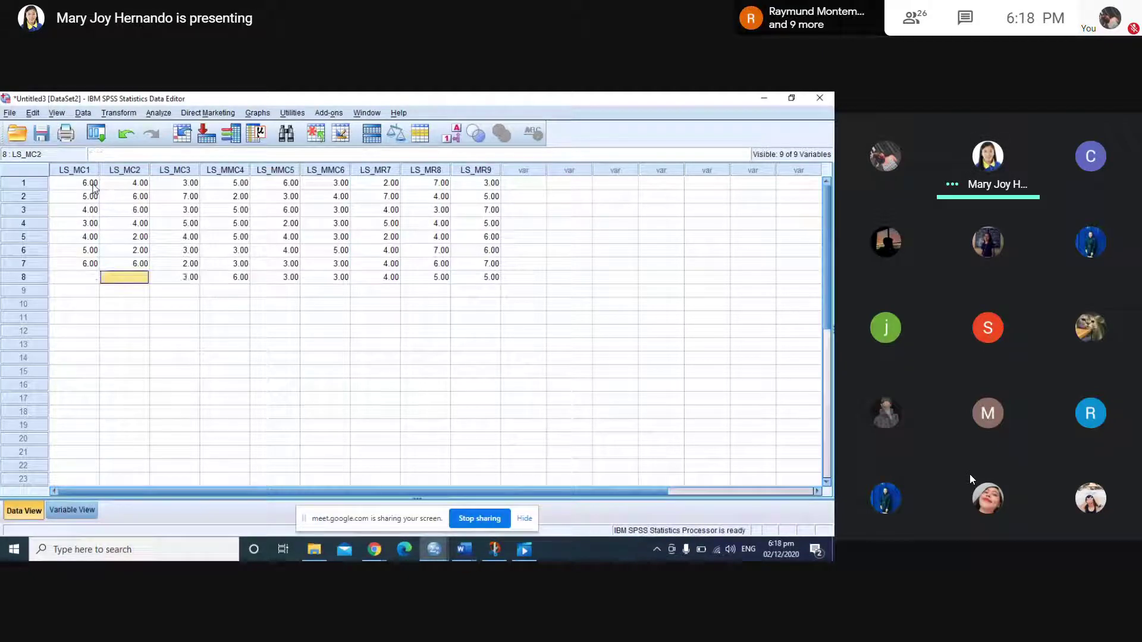
type("4")
key("Left")
type("3")
key("Return")
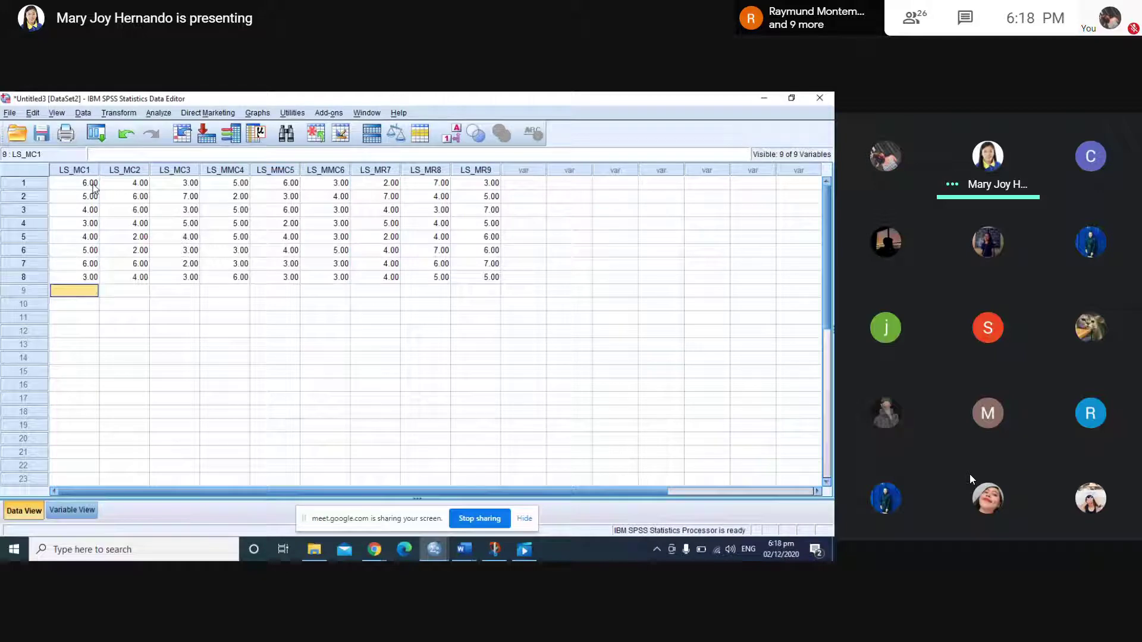
Fill case 9 from LS_MC1 to LS_MR9 with 5, 6, 4, 3, 6, 7, 4, 3, 6
type("5")
key("Right")
type("6")
key("Right")
type("4")
key("Right")
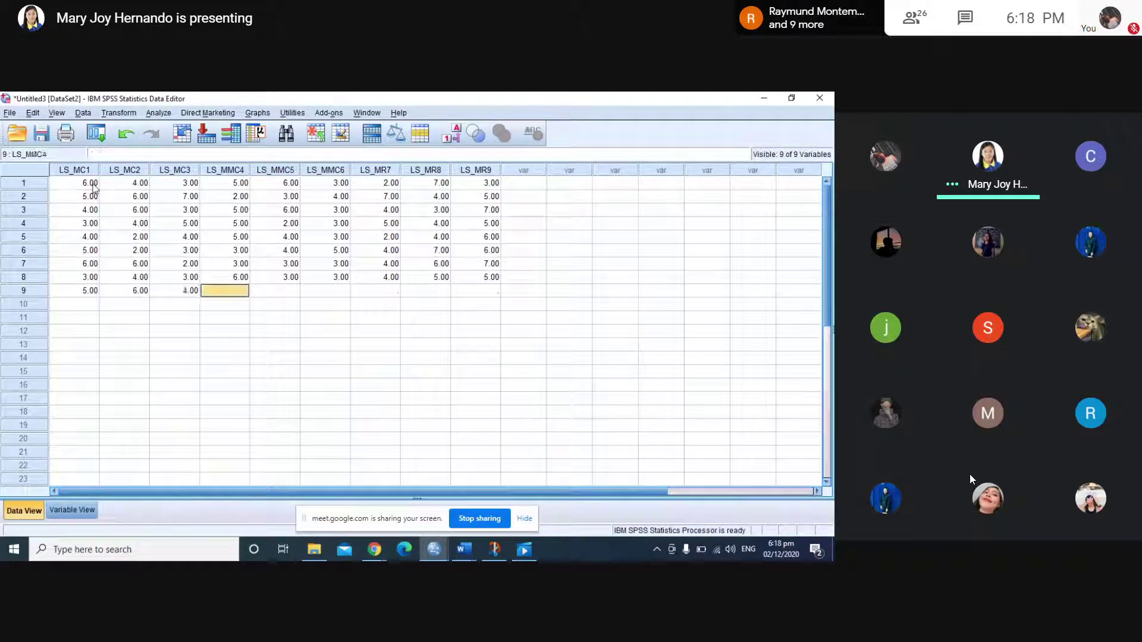
type("3")
key("Right")
type("6")
key("Right")
type("7")
key("Right")
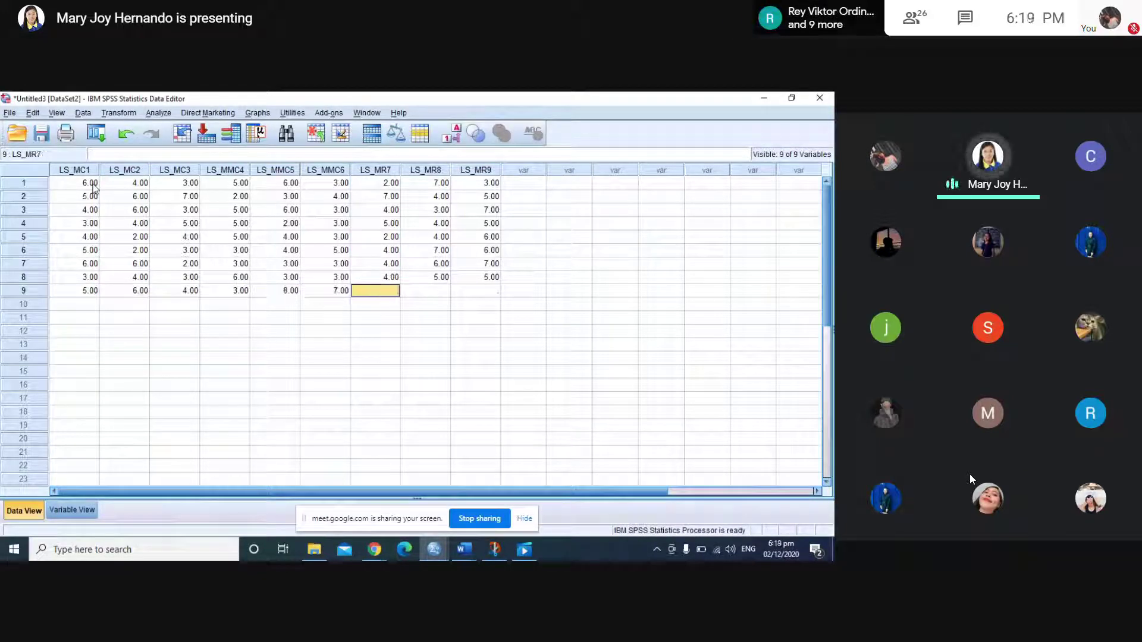
type("4")
key("Right")
type("3")
key("Right")
type("6")
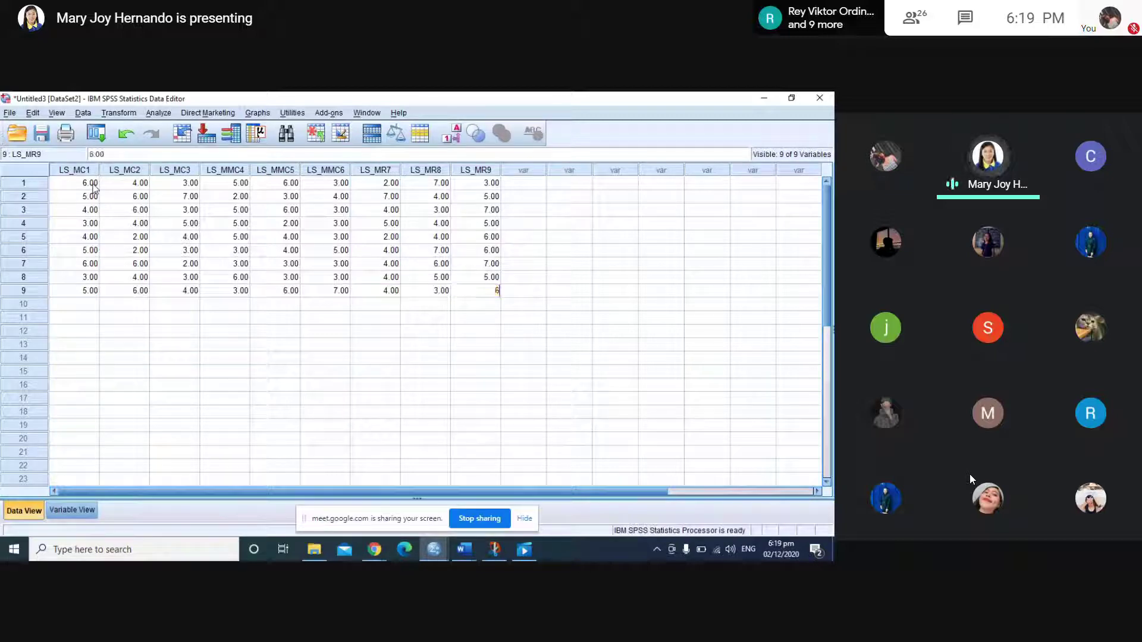
key("Return")
Fill case 10 from LS_MR9 back to LS_MC1 with 6, 7, 5, 4, 3, 3, 2, 4, 5
type("6")
key("Left")
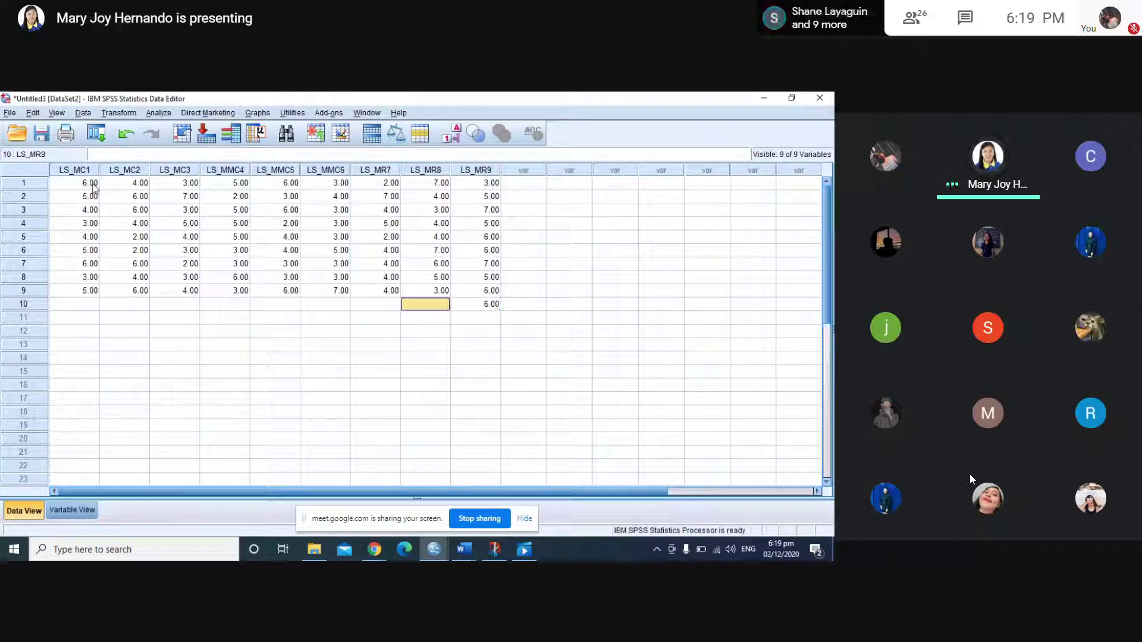
type("7")
key("Left")
type("5")
key("Left")
type("4")
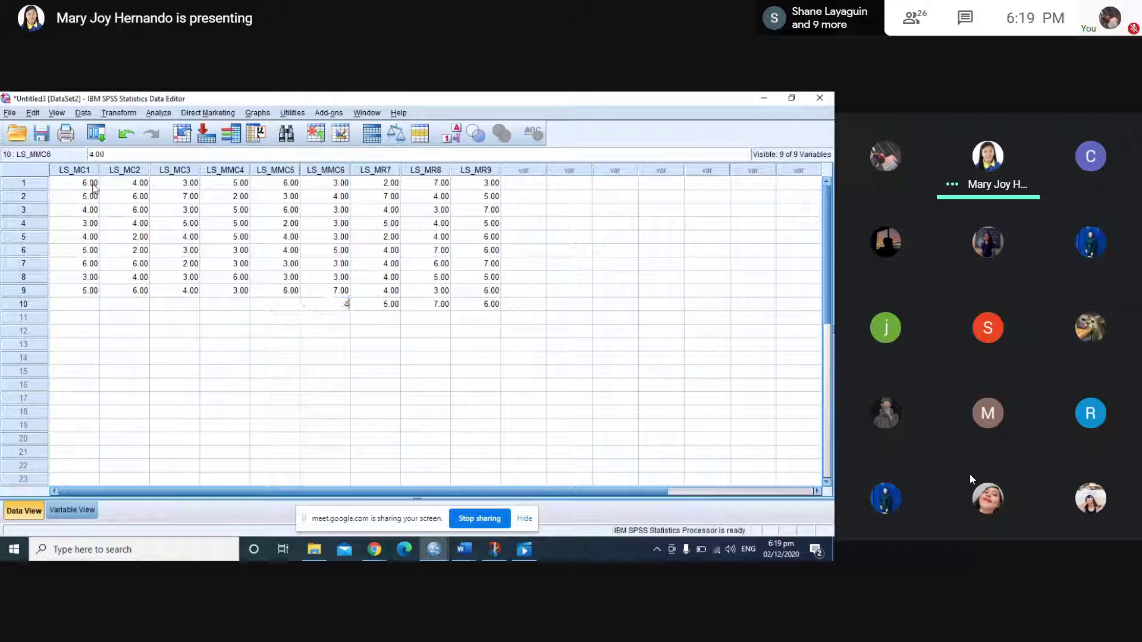
type("3")
key("Left")
type("3")
key("Left")
type("2")
key("Left")
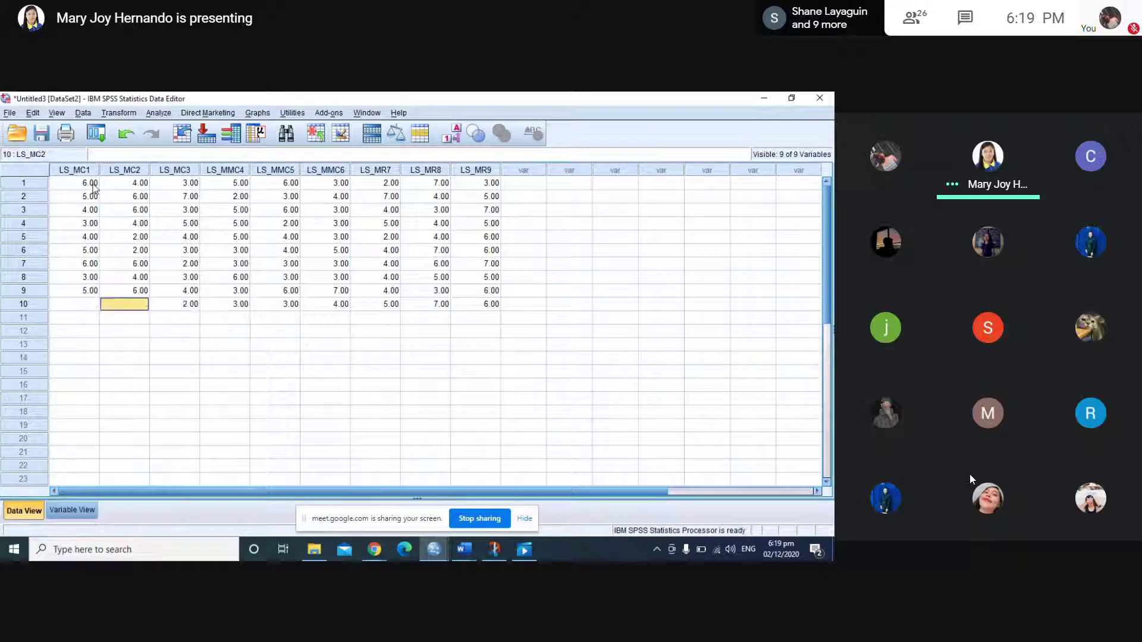
type("4")
key("Left")
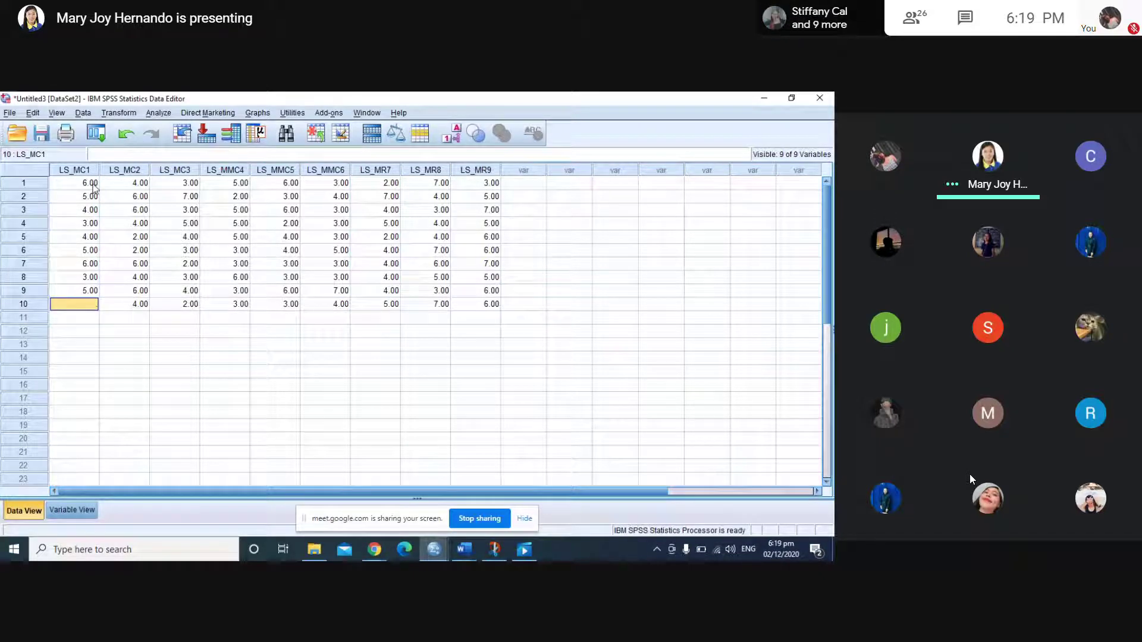
type("5")
key("Return")
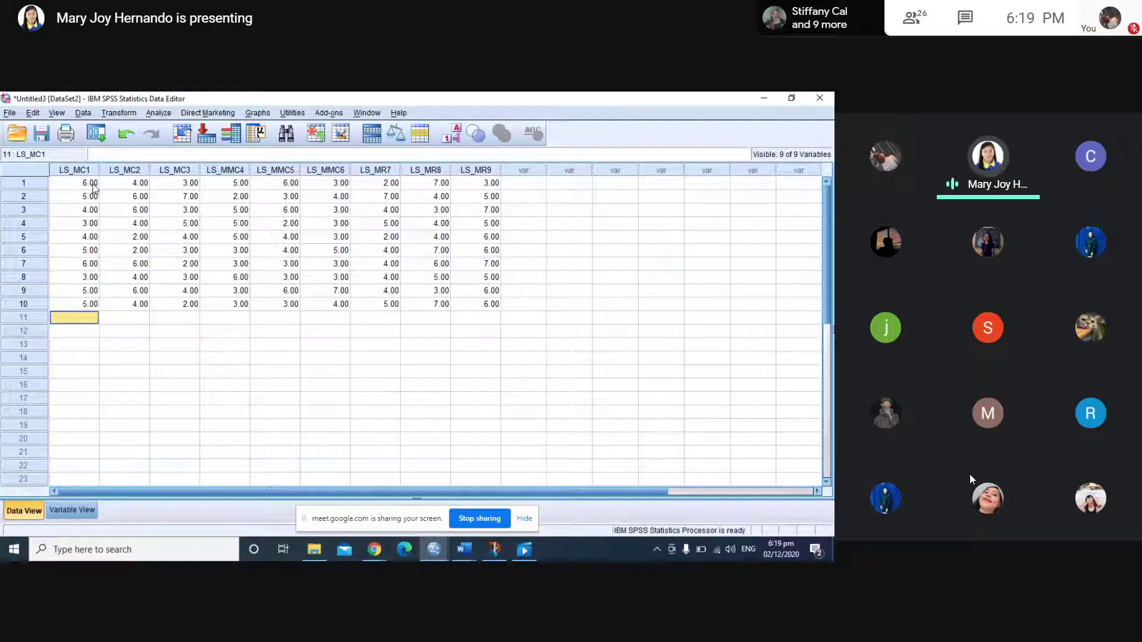
Start a Compute Variable definition with LS_M_Cognition as the target variable
left_click(130, 117)
left_click(146, 127)
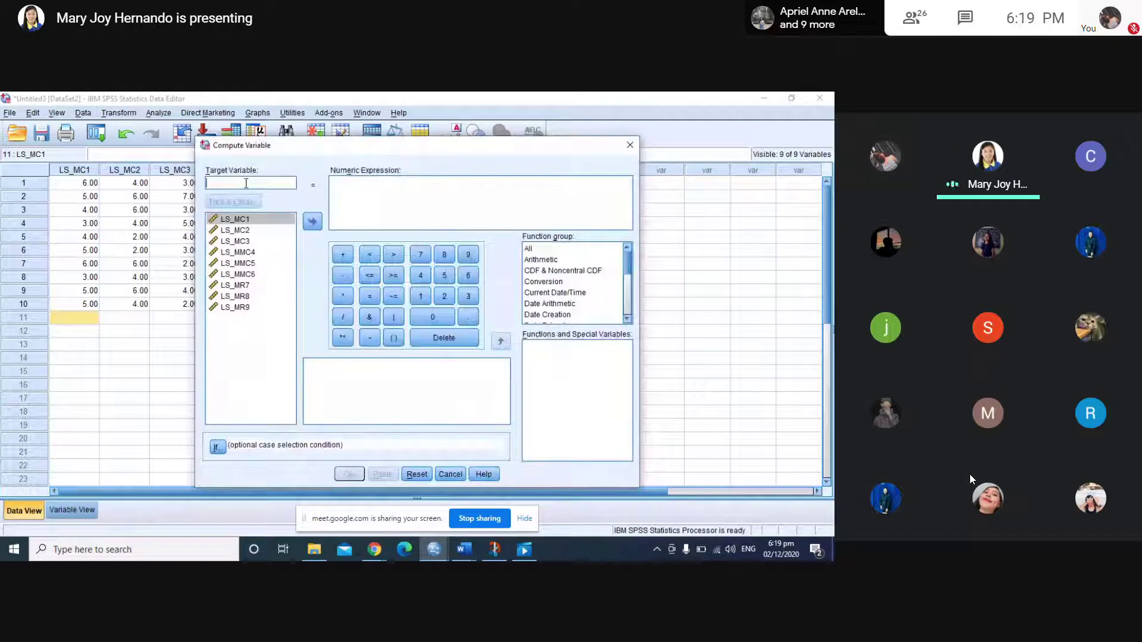
type("LS_")
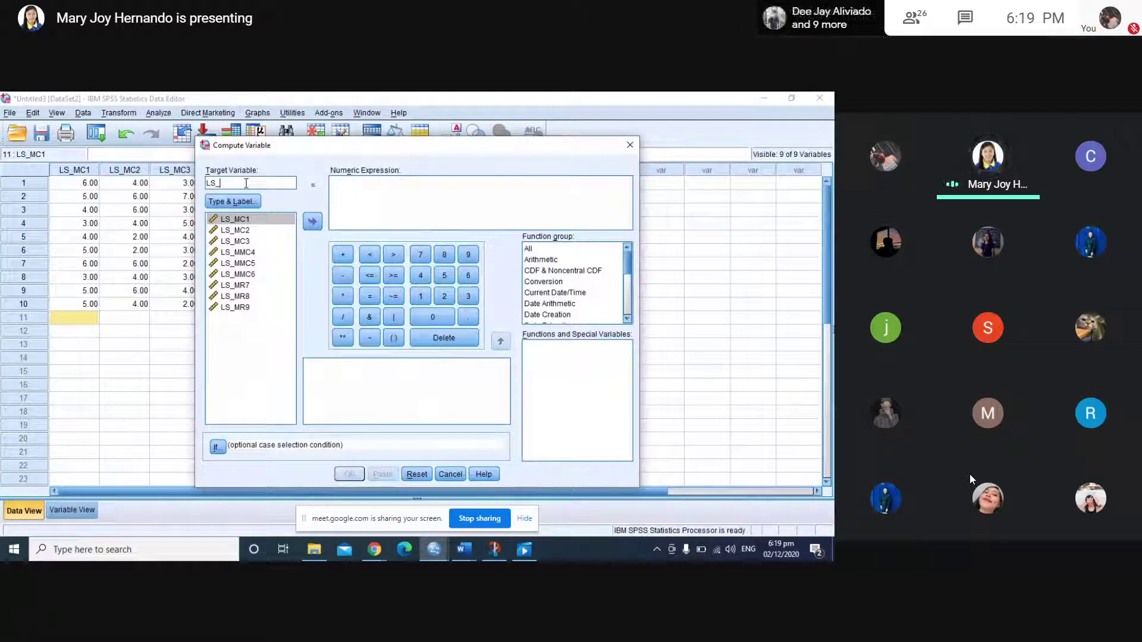
type("M")
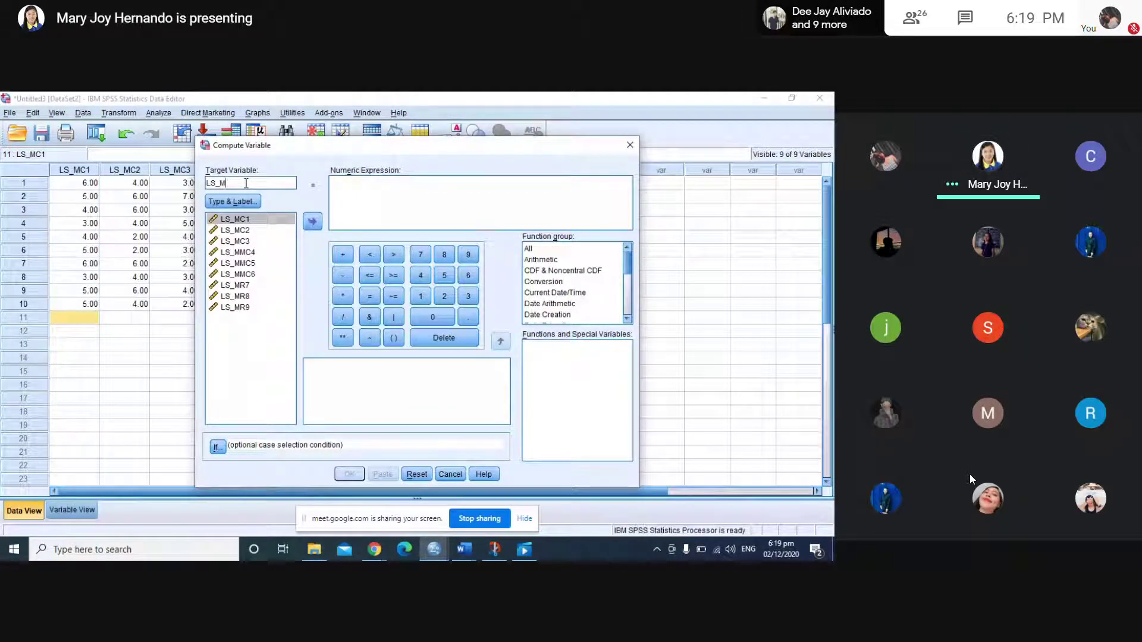
type("_c")
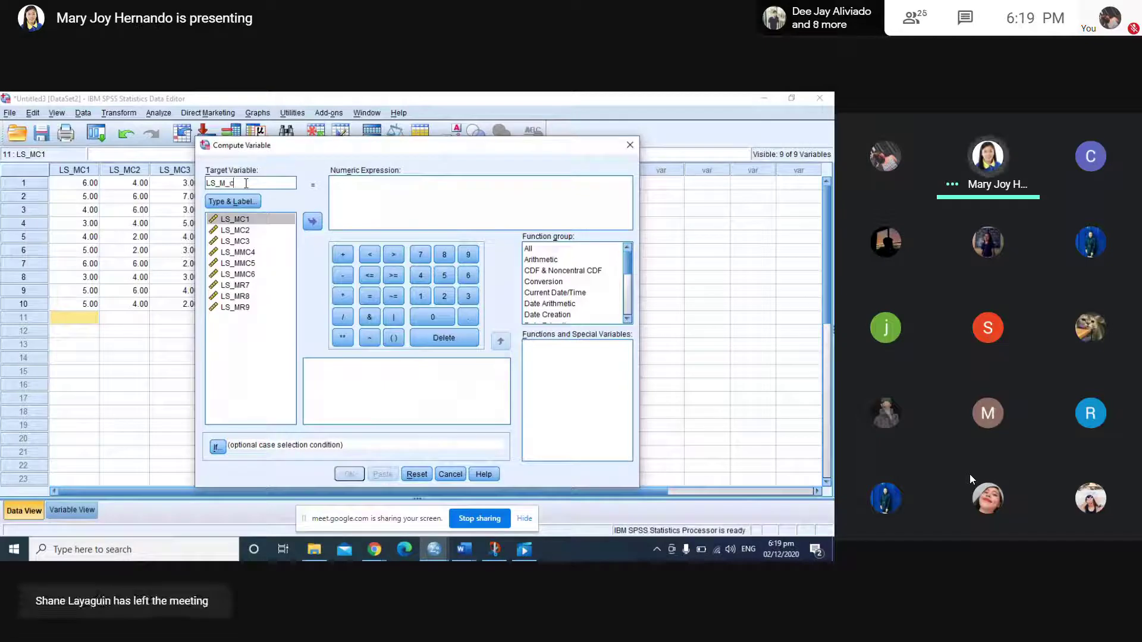
key("BackSpace")
type("Cogn")
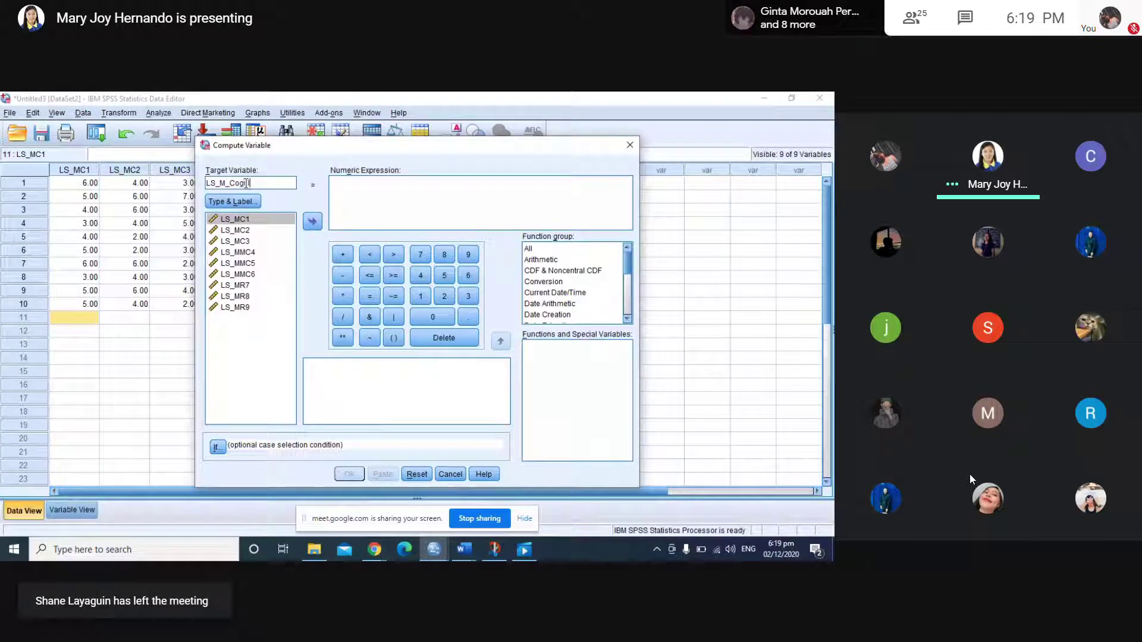
type("ition")
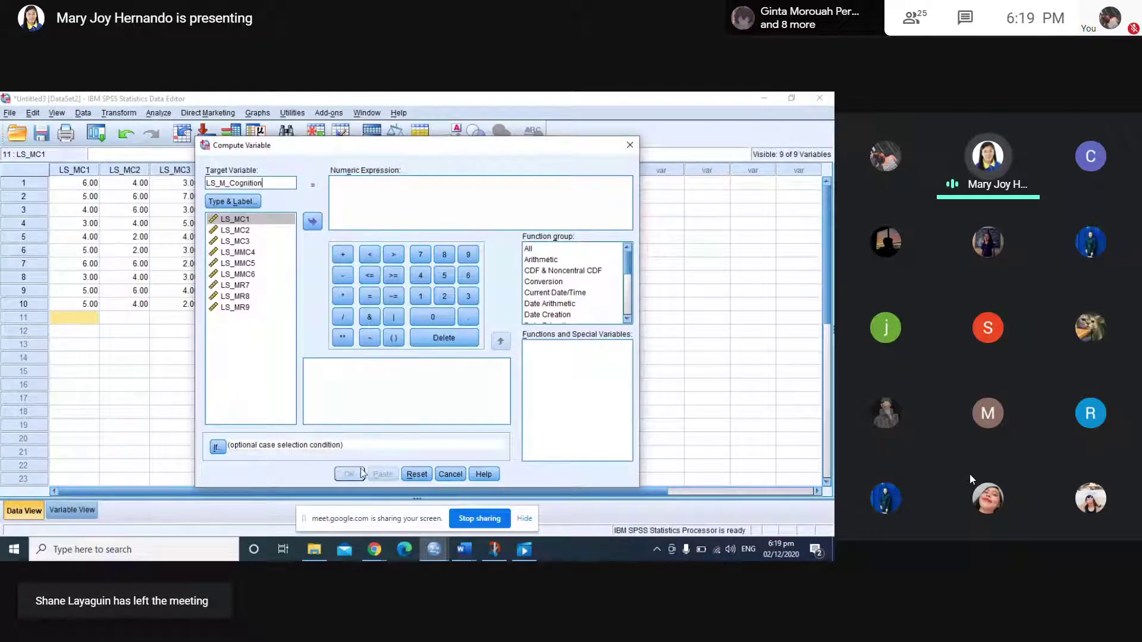
Switch to the Google Meet call in Chrome and admit the person waiting to join
mouse_move(374, 550)
left_click(315, 505)
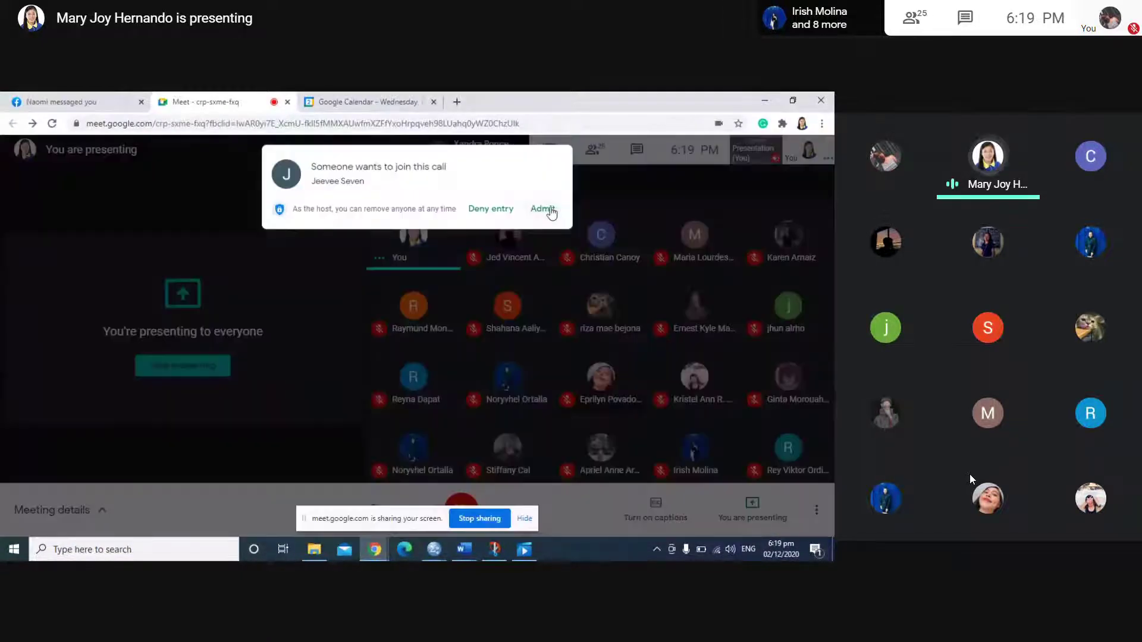
left_click(543, 209)
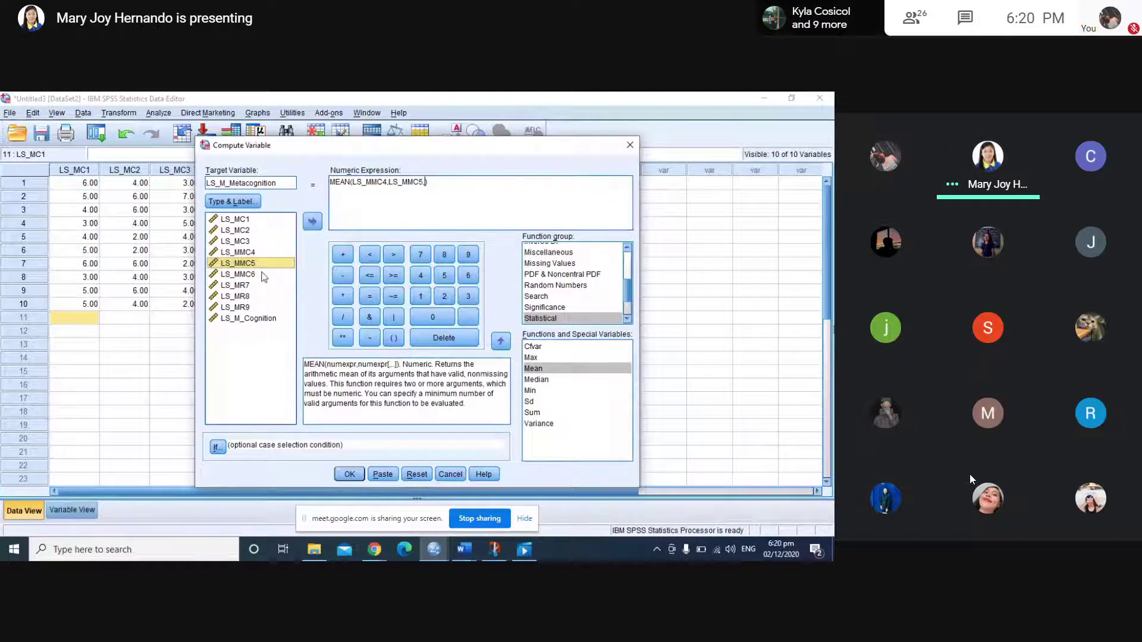
Run the computation of LS_M_Metacognition as the mean of LS_MMC4, LS_MMC5 and LS_MMC6, and return to the Untitled3 data set
left_click(351, 475)
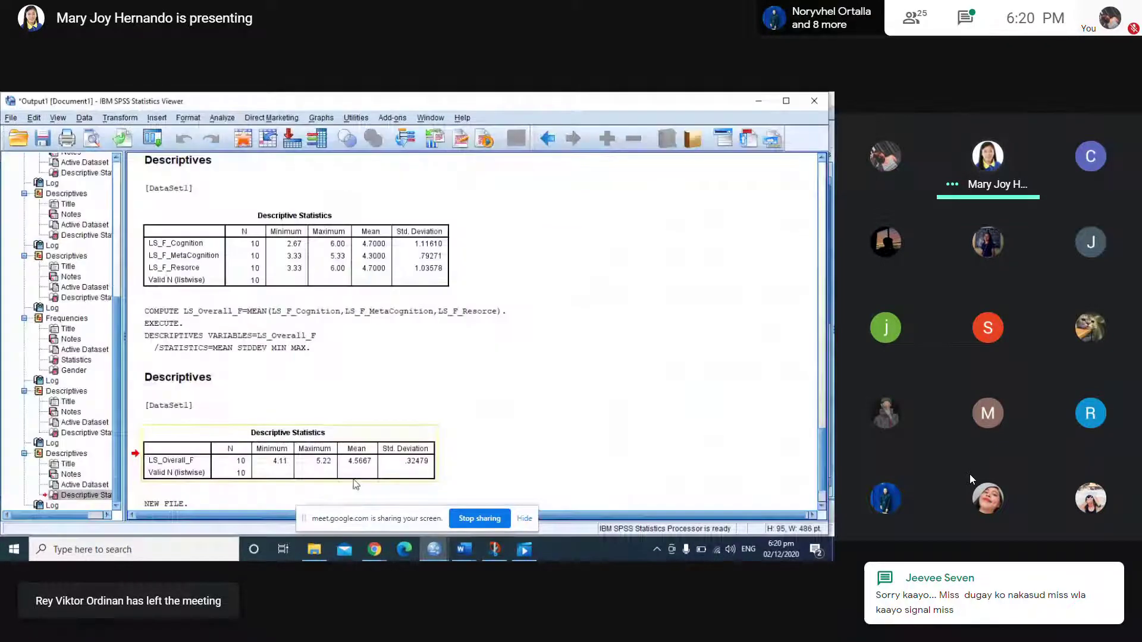
mouse_move(431, 557)
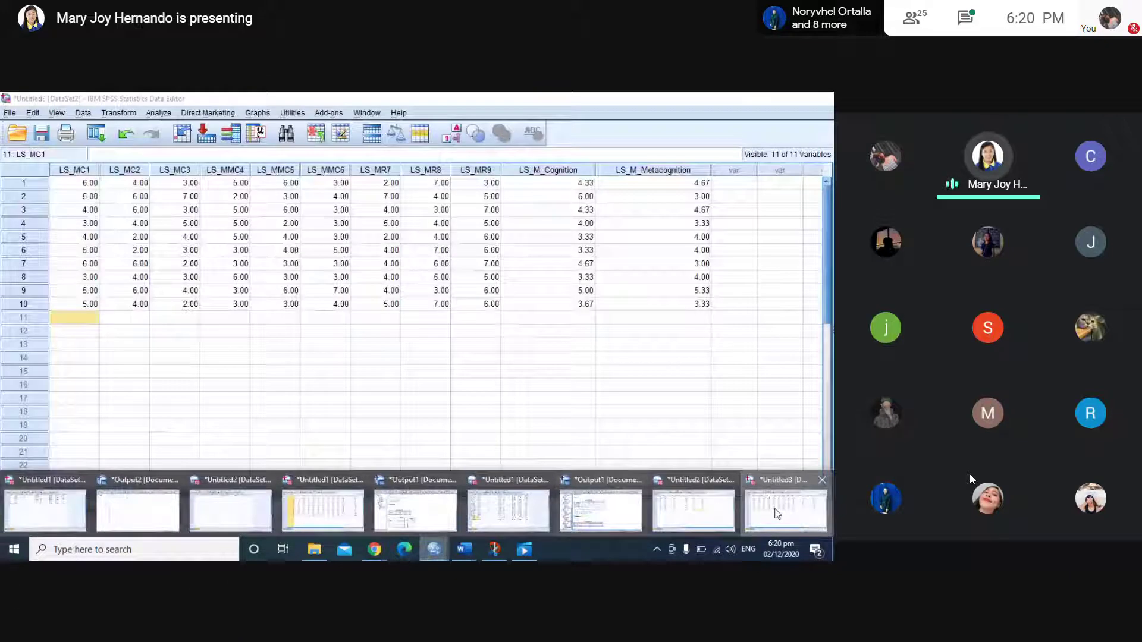
left_click(776, 513)
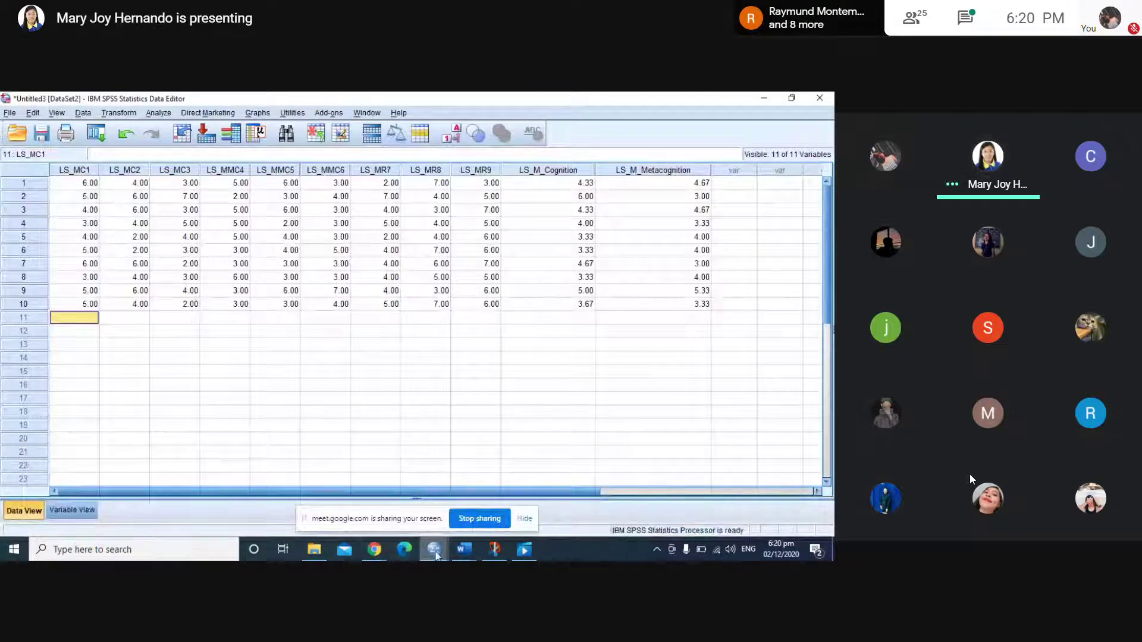
Start a Compute Variable definition with LS_M_Resource as the target variable
left_click(373, 390)
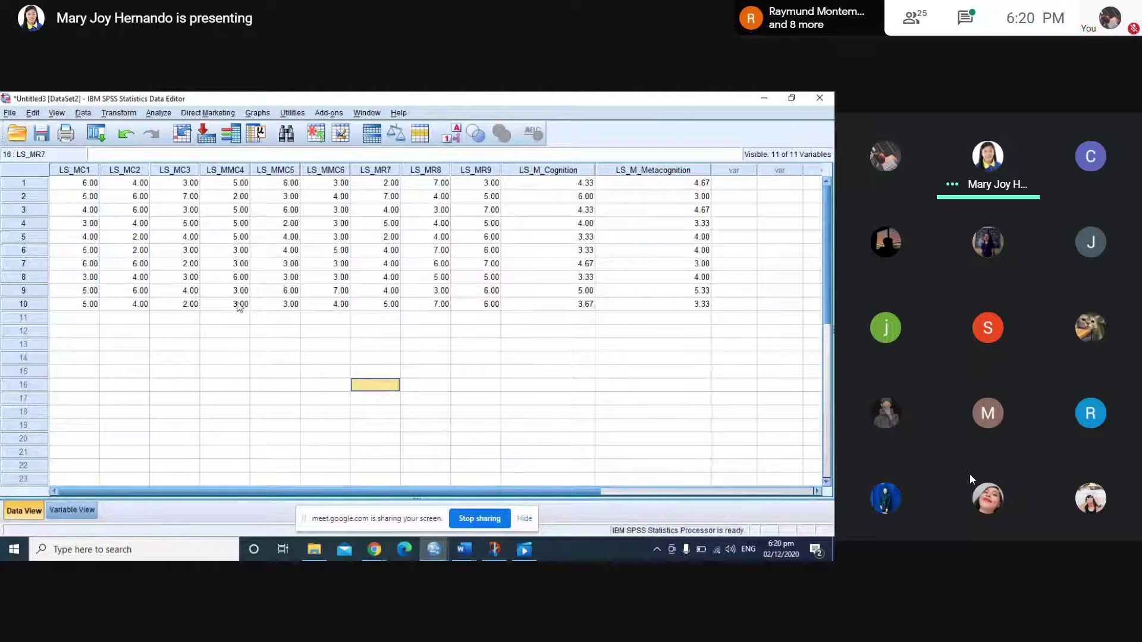
left_click(114, 112)
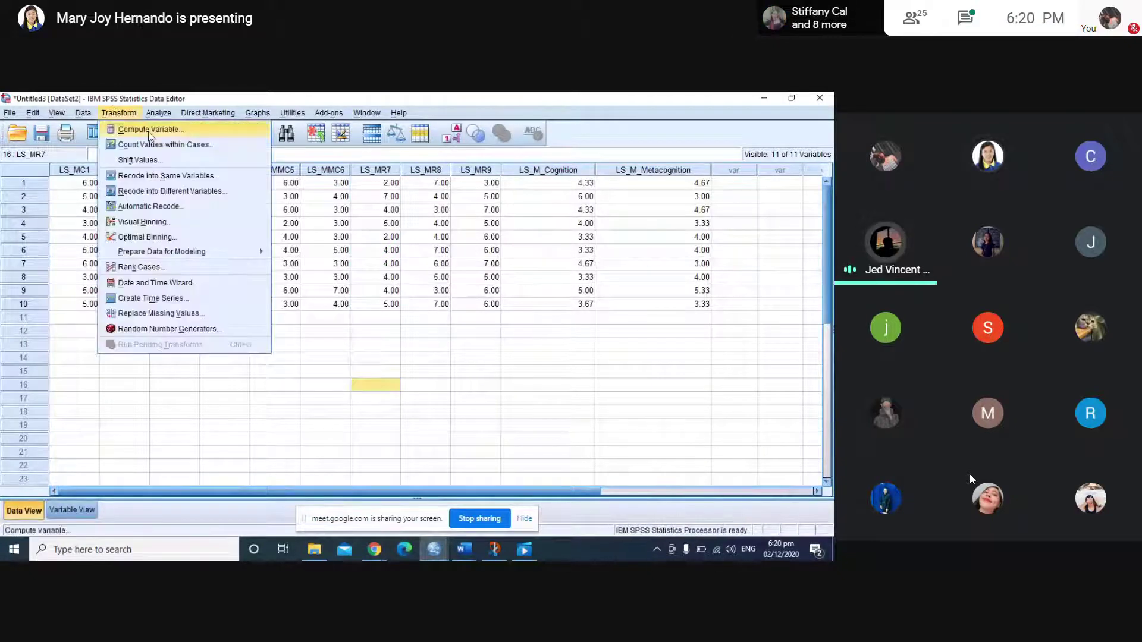
left_click(148, 131)
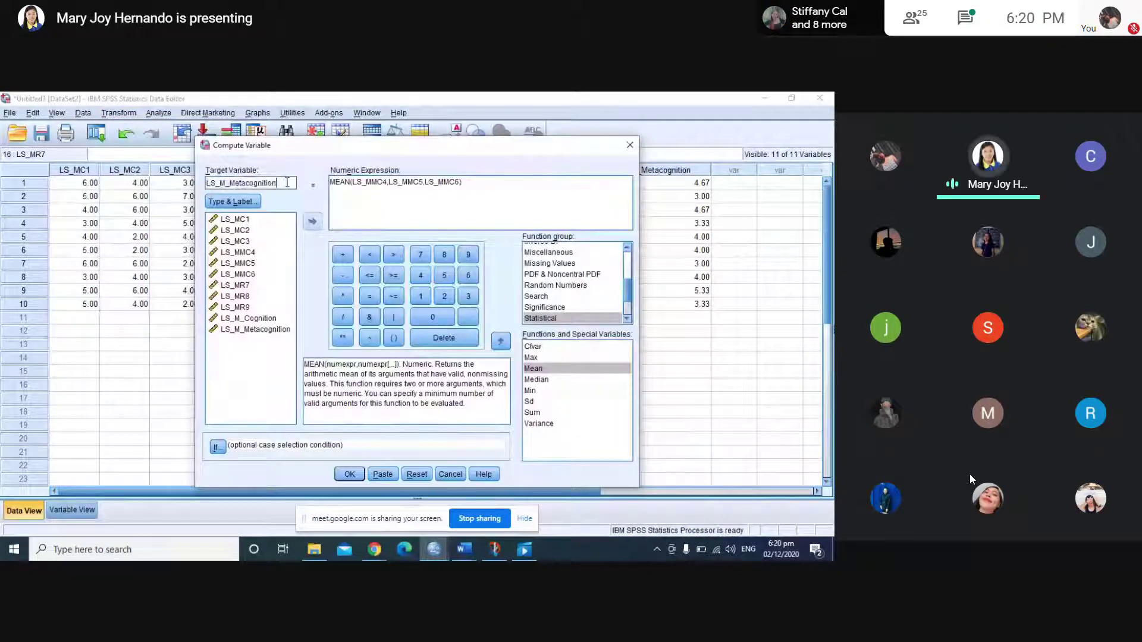
left_click(287, 183)
key("BackSpace")
key("BackSpace")
key("BackSpace")
key("BackSpace")
key("BackSpace")
key("BackSpace")
key("BackSpace")
key("BackSpace")
key("BackSpace")
key("BackSpace")
key("BackSpace")
key("BackSpace")
key("BackSpace")
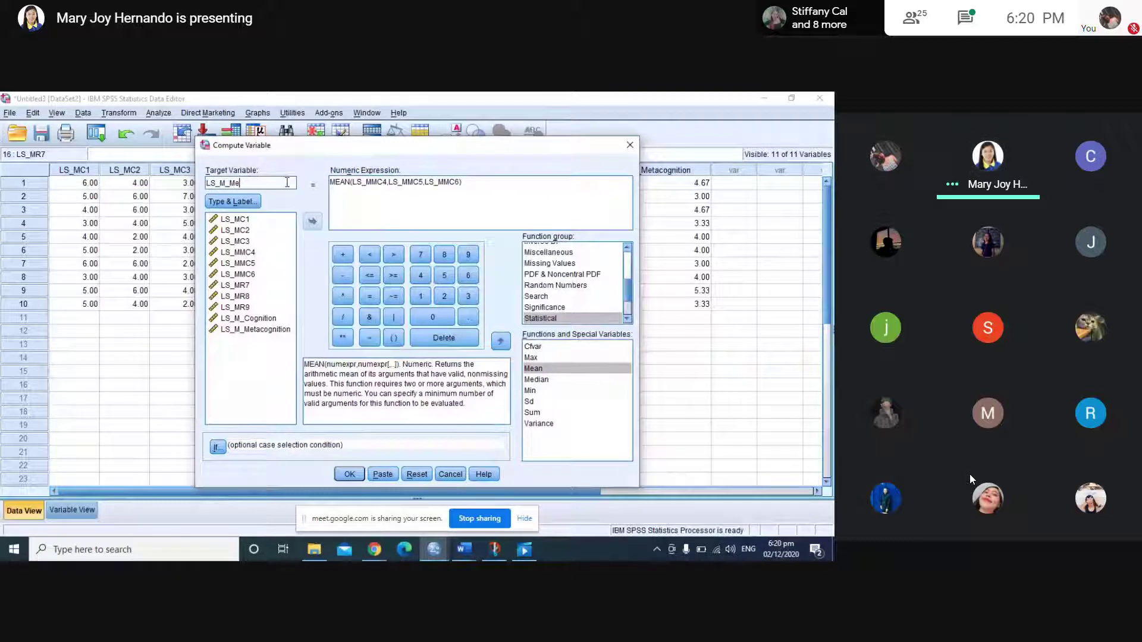
type("Re")
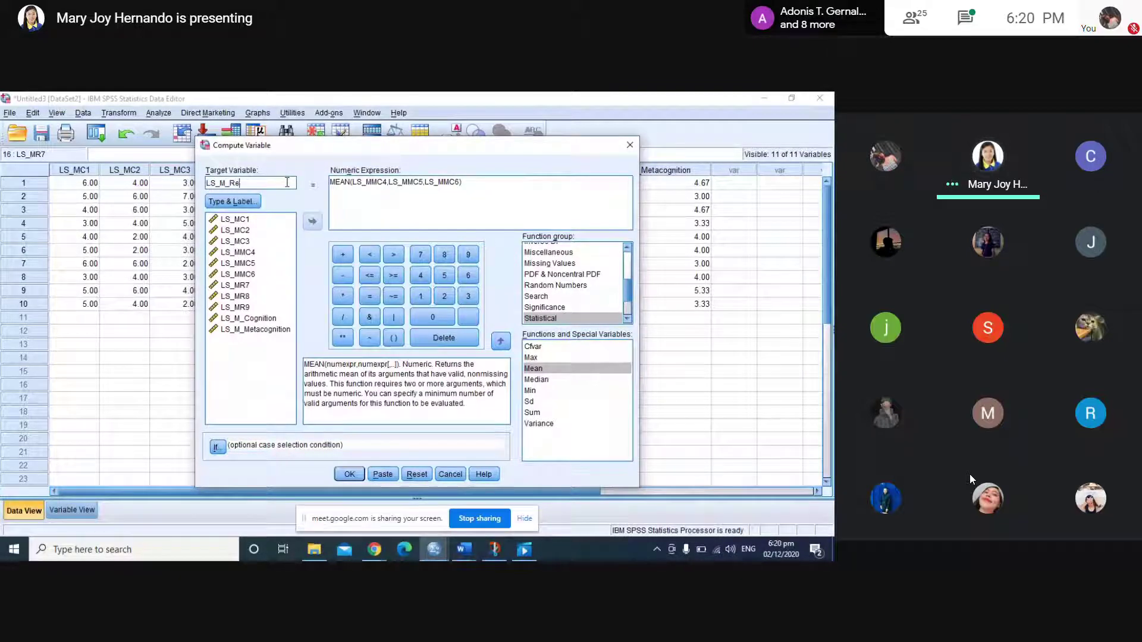
type("source")
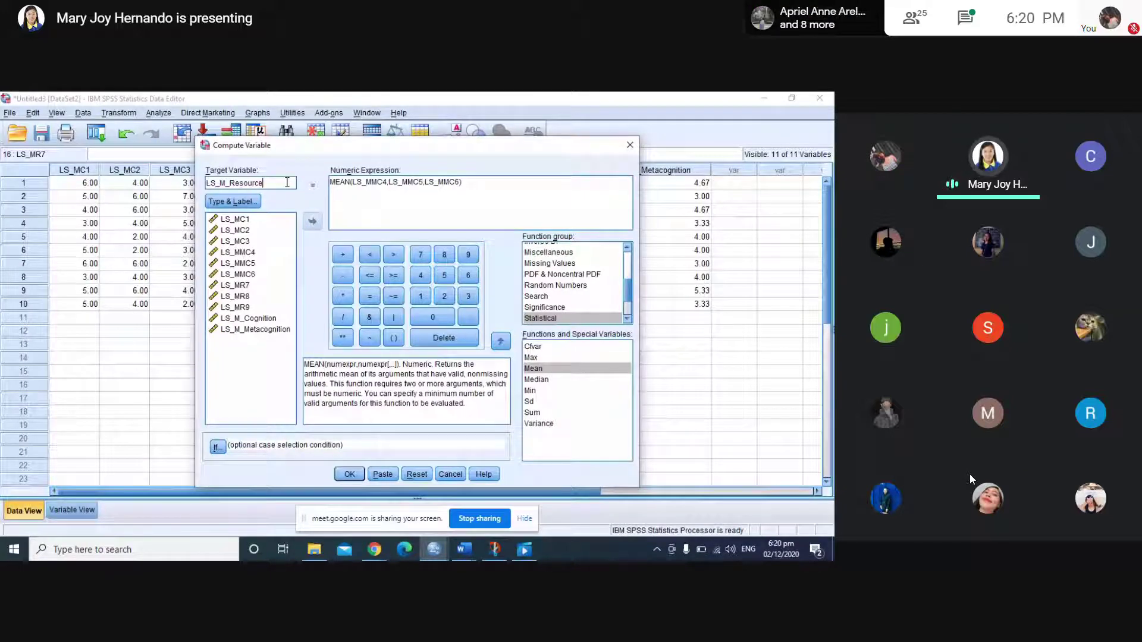
Replace the arguments of the MEAN expression with LS_MR7, LS_MR8 and LS_MR9
left_click_drag(457, 181, 354, 179)
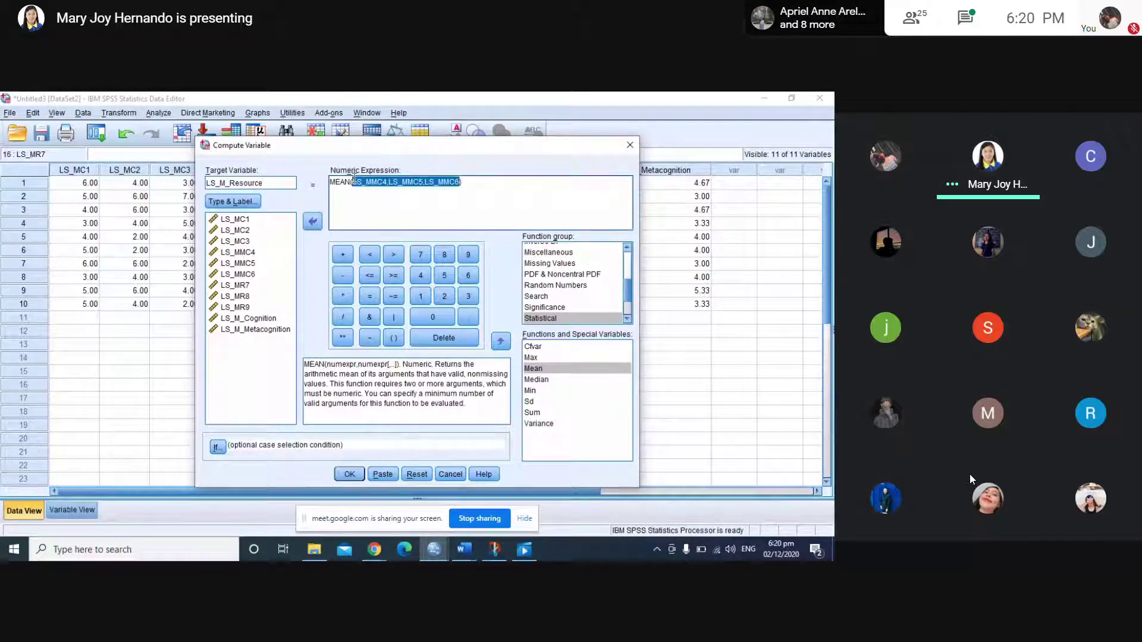
key("BackSpace")
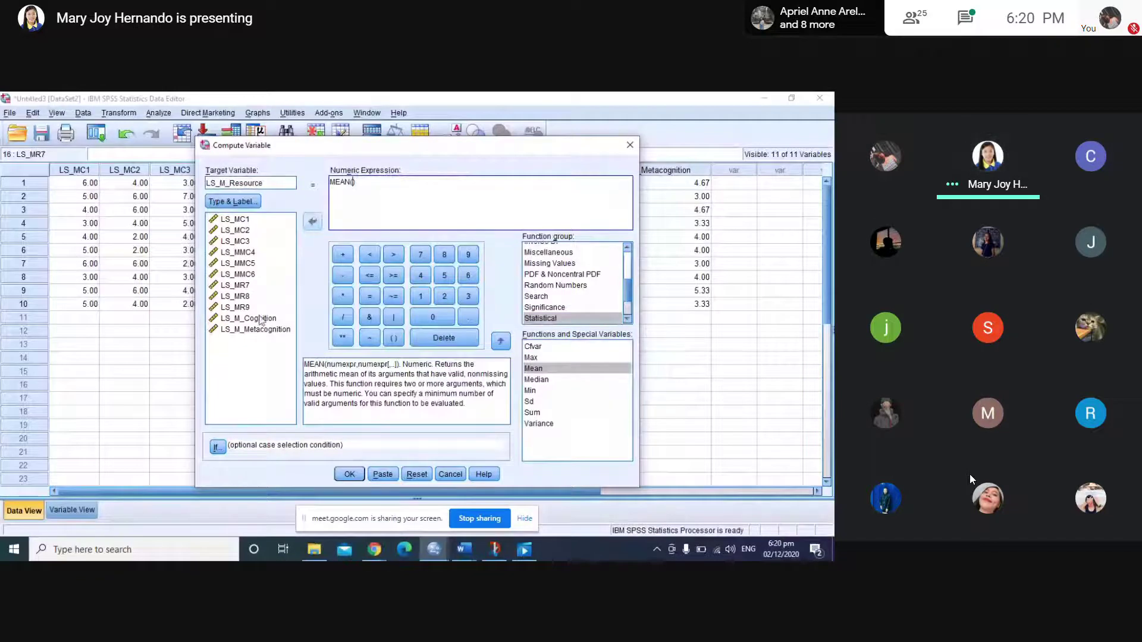
left_click(235, 285)
left_click(312, 222)
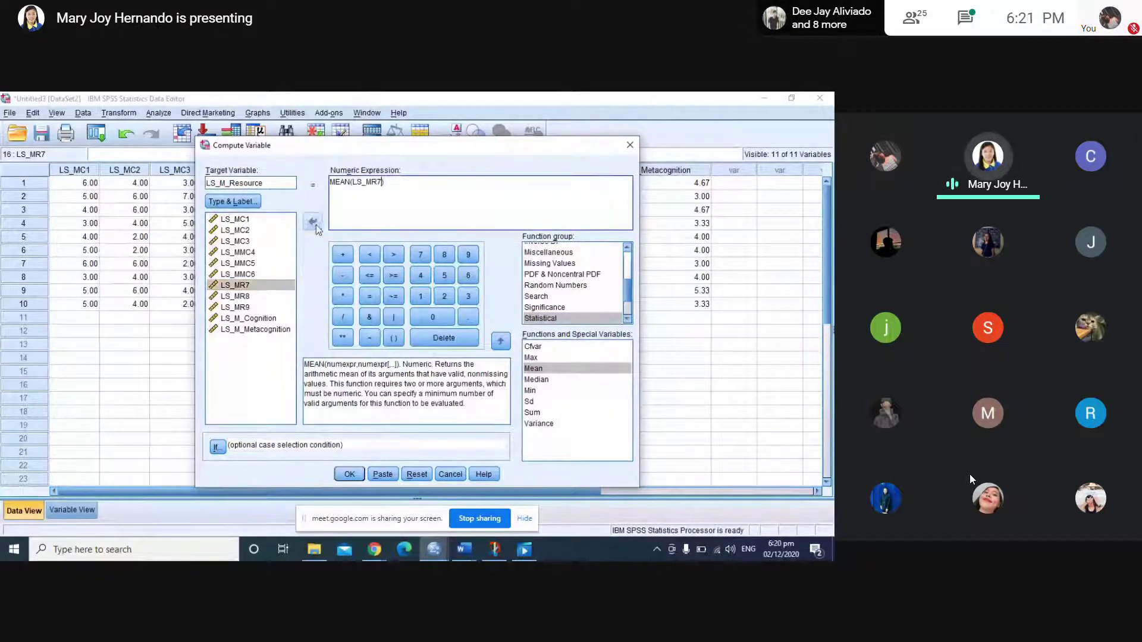
type(",")
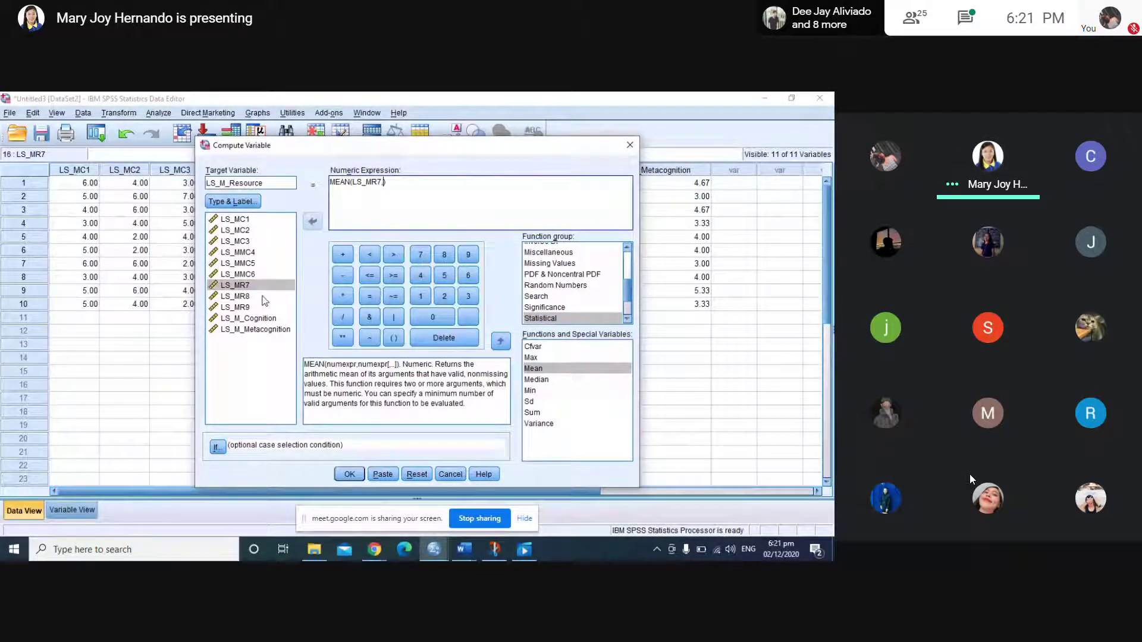
left_click(262, 297)
left_click(313, 222)
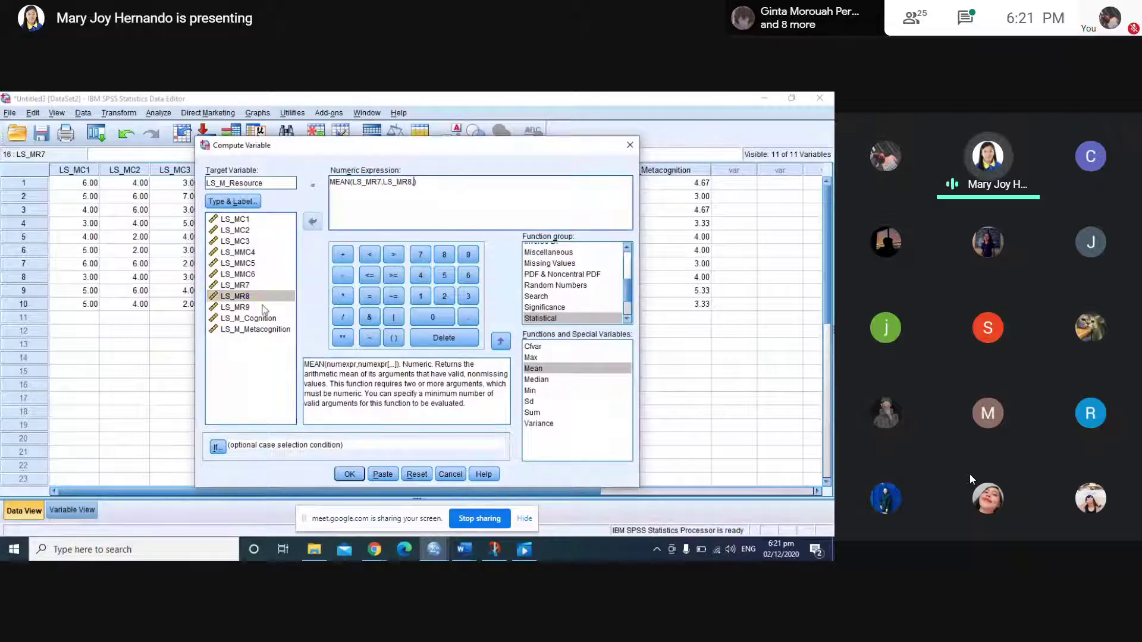
type(",")
left_click(262, 307)
left_click(312, 222)
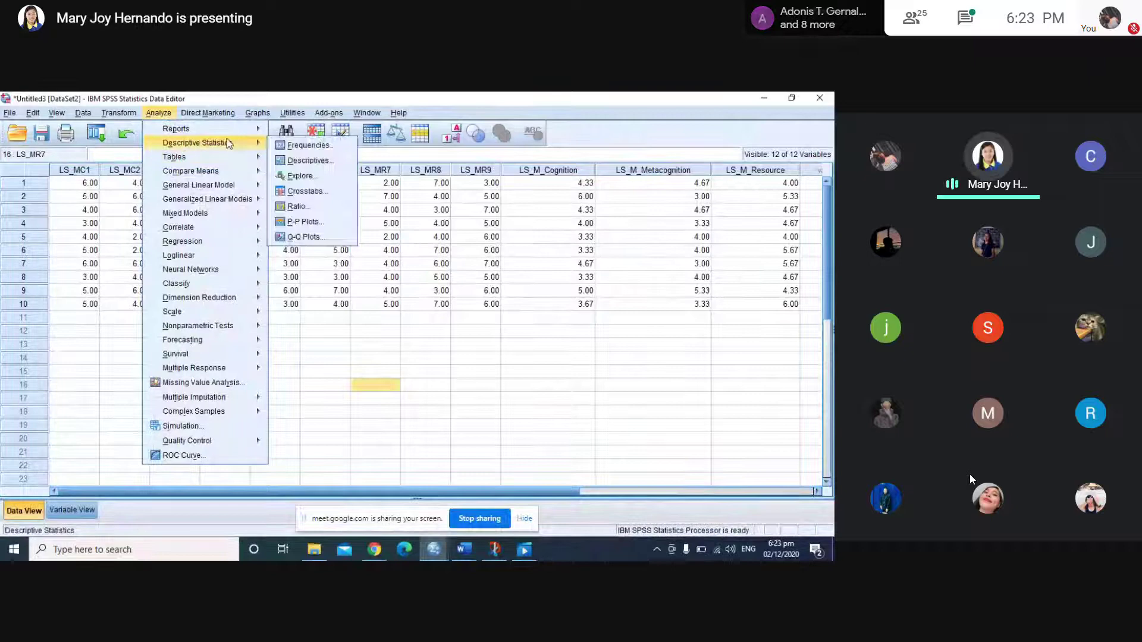
Run Descriptives on LS_M_Resource alone, taking LS_M_Metacognition out of the analysed variables
left_click(298, 160)
left_click(436, 271)
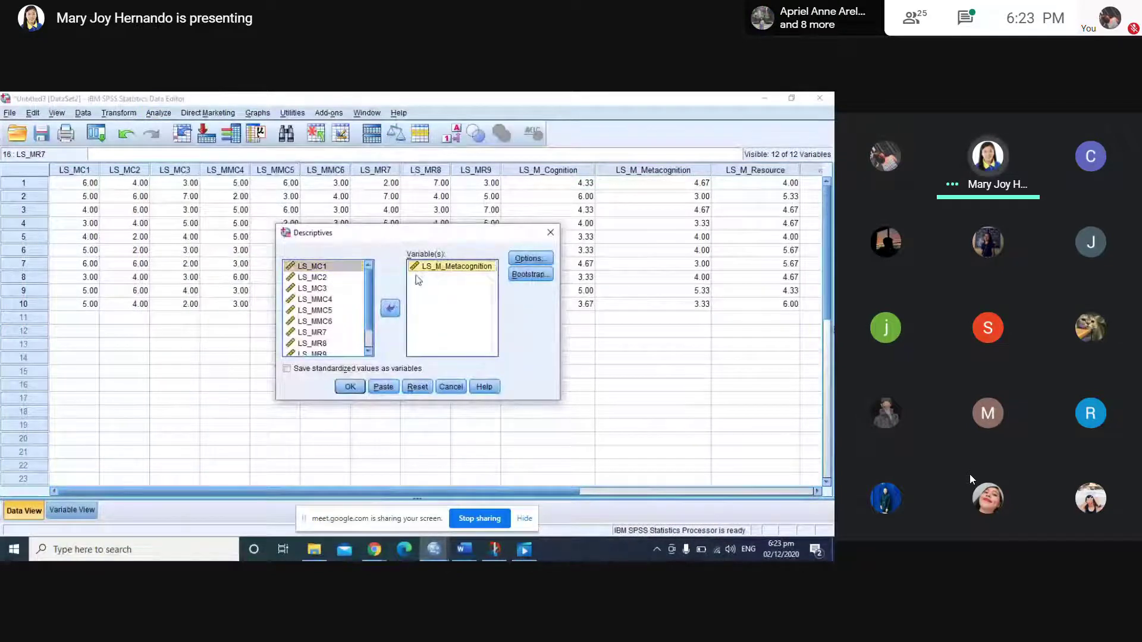
left_click(388, 308)
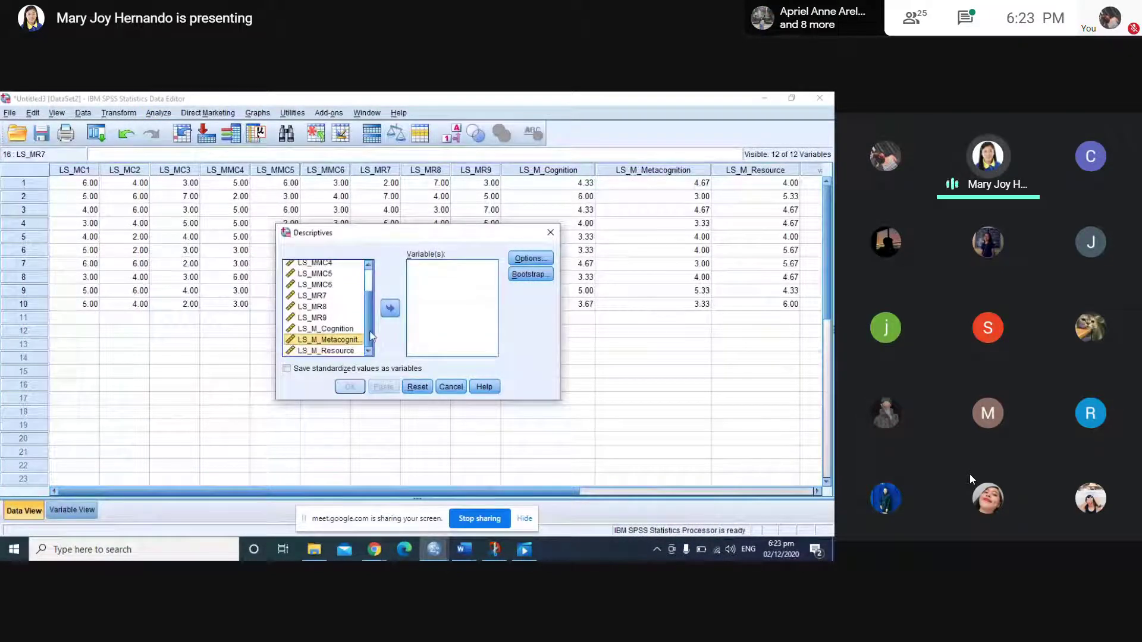
key("Down")
left_click(391, 311)
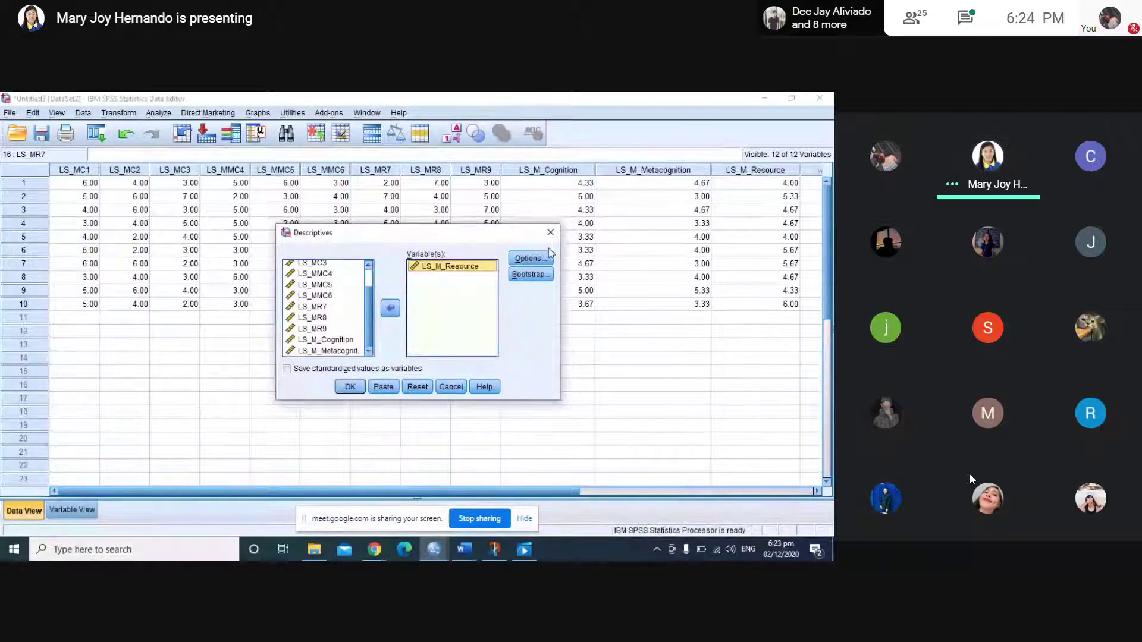
left_click(351, 387)
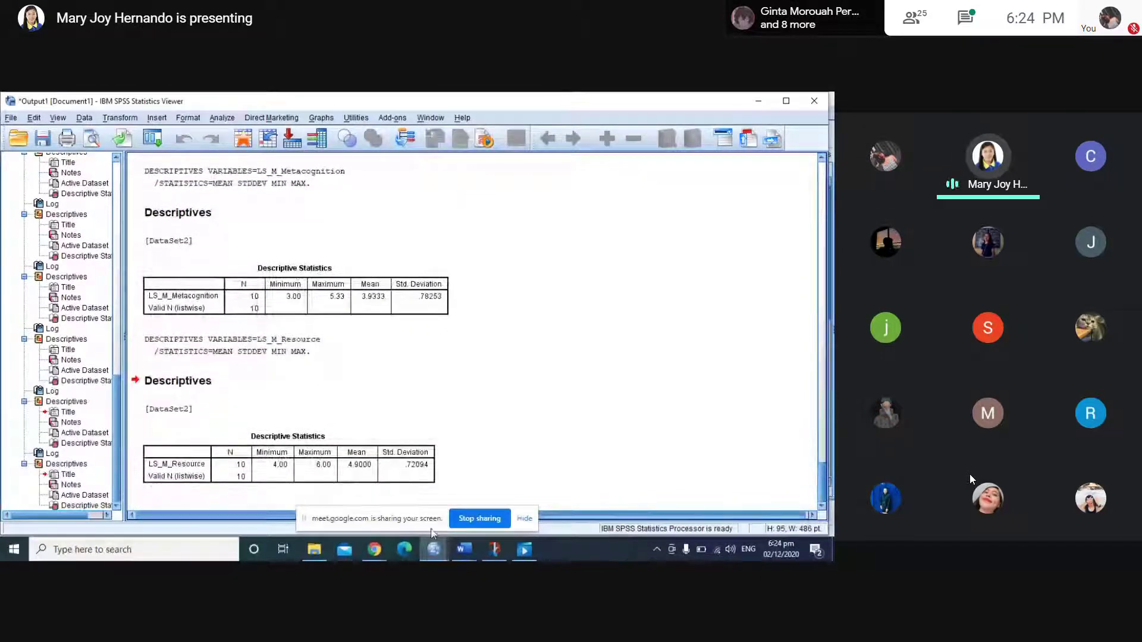
Return from the output viewer to the Untitled3 data set
left_click(434, 549)
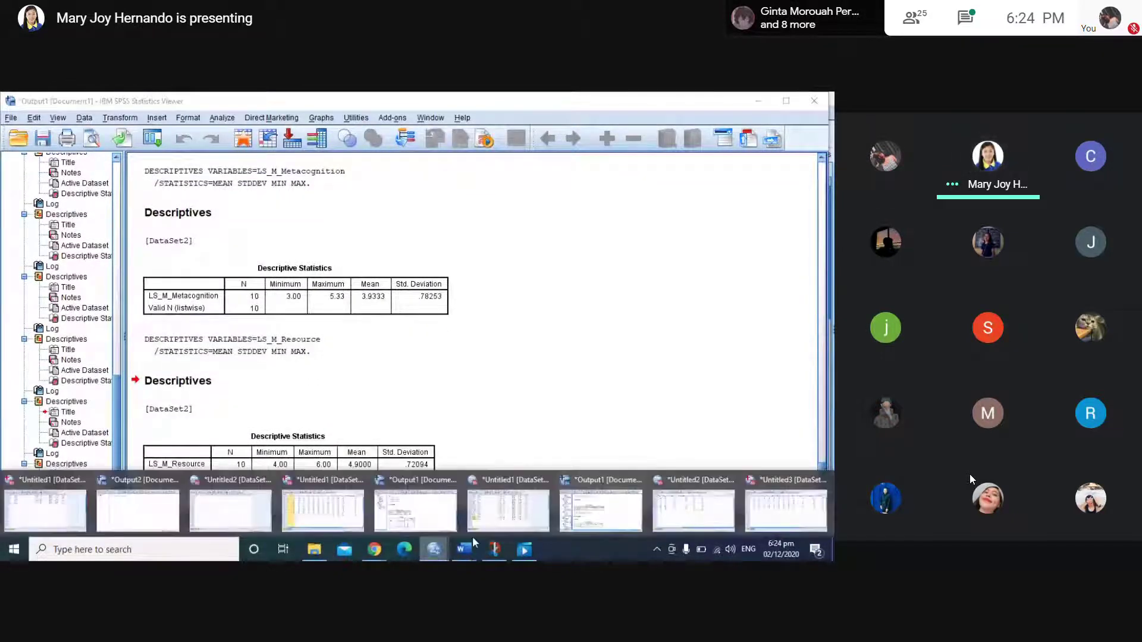
left_click(768, 493)
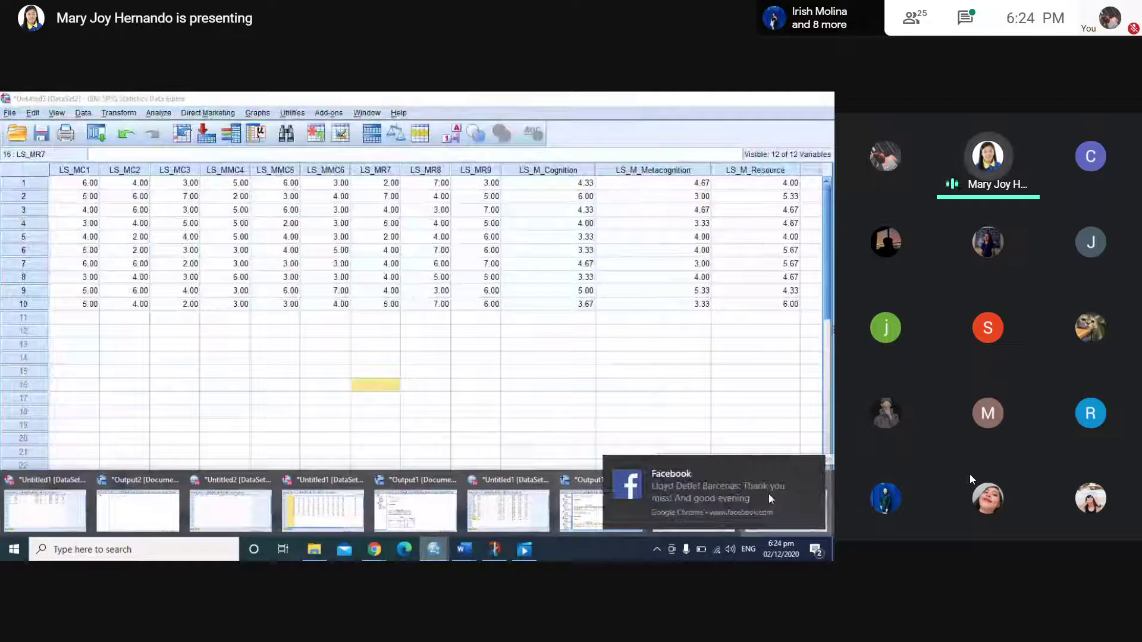
mouse_move(683, 456)
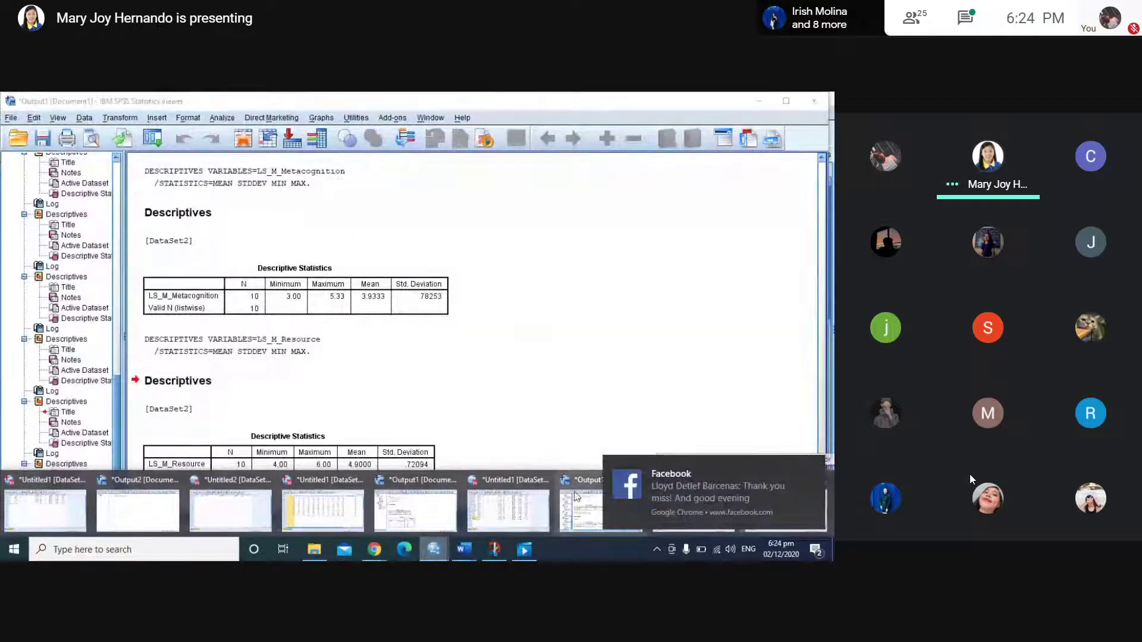
left_click(434, 551)
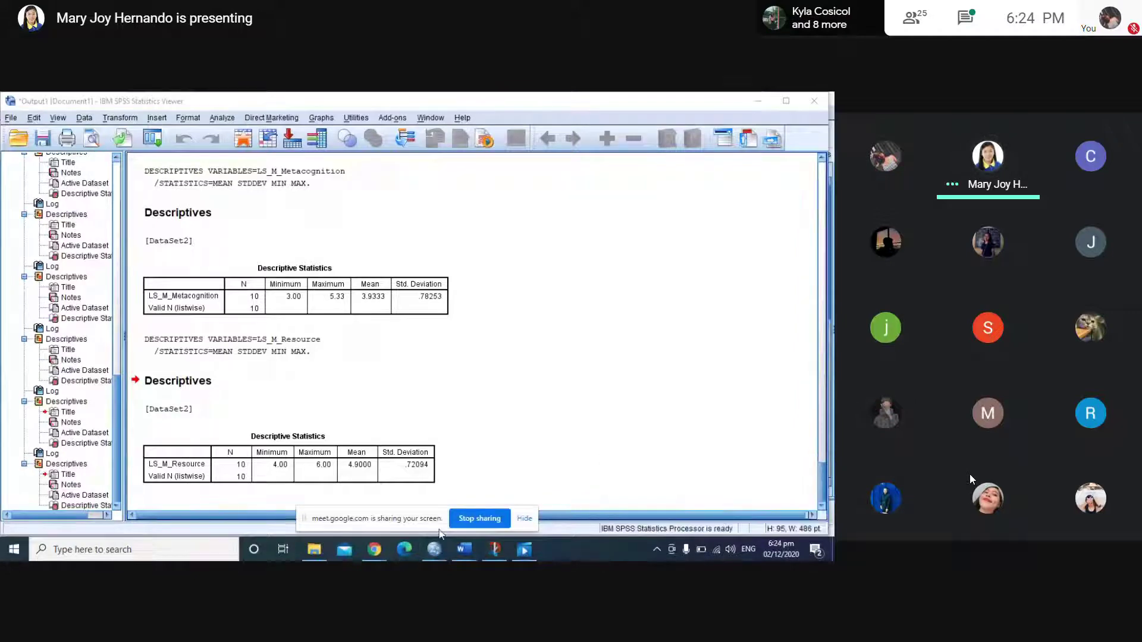
mouse_move(434, 549)
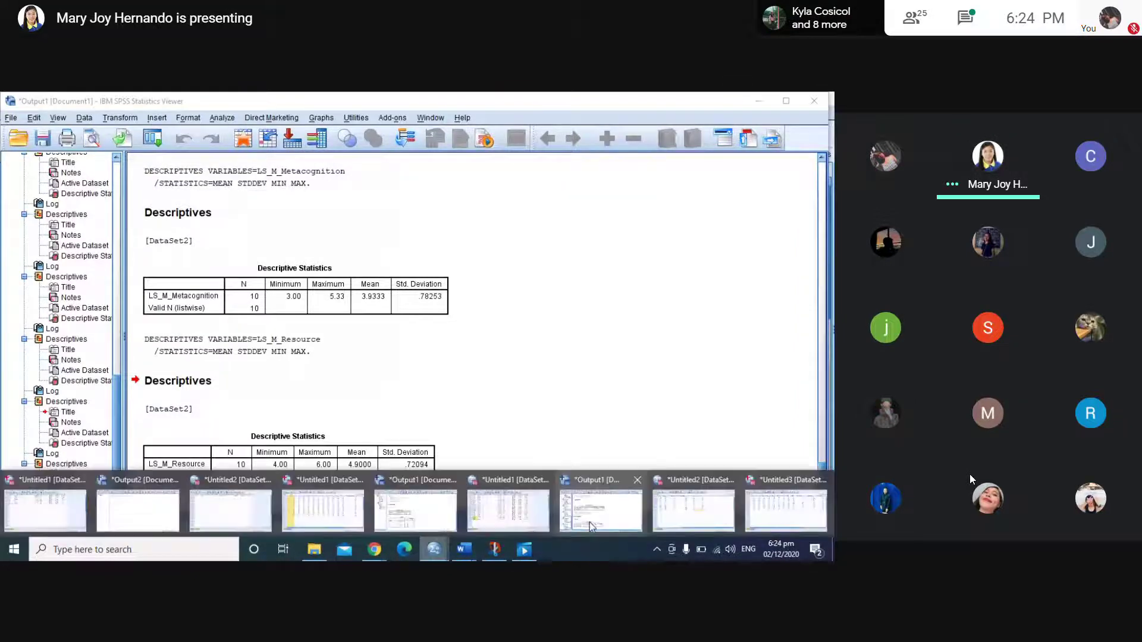
left_click(775, 510)
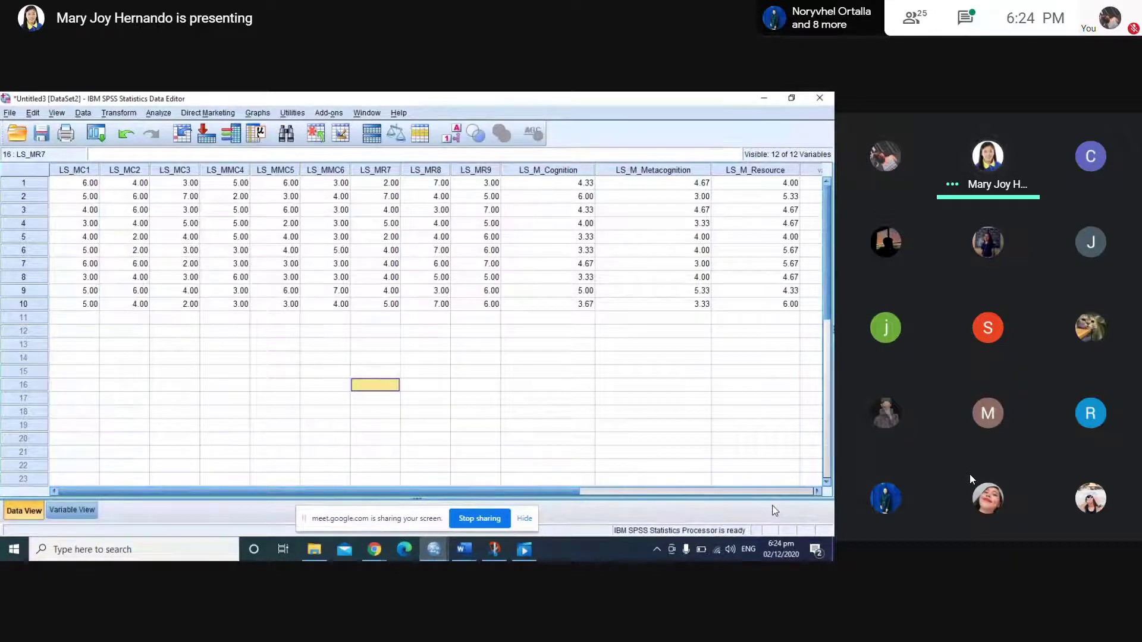
Highlight the LS_M_Cognition, LS_M_Metacognition and LS_M_Resource columns one after another to review the subscale means
left_click(548, 172)
left_click(644, 173)
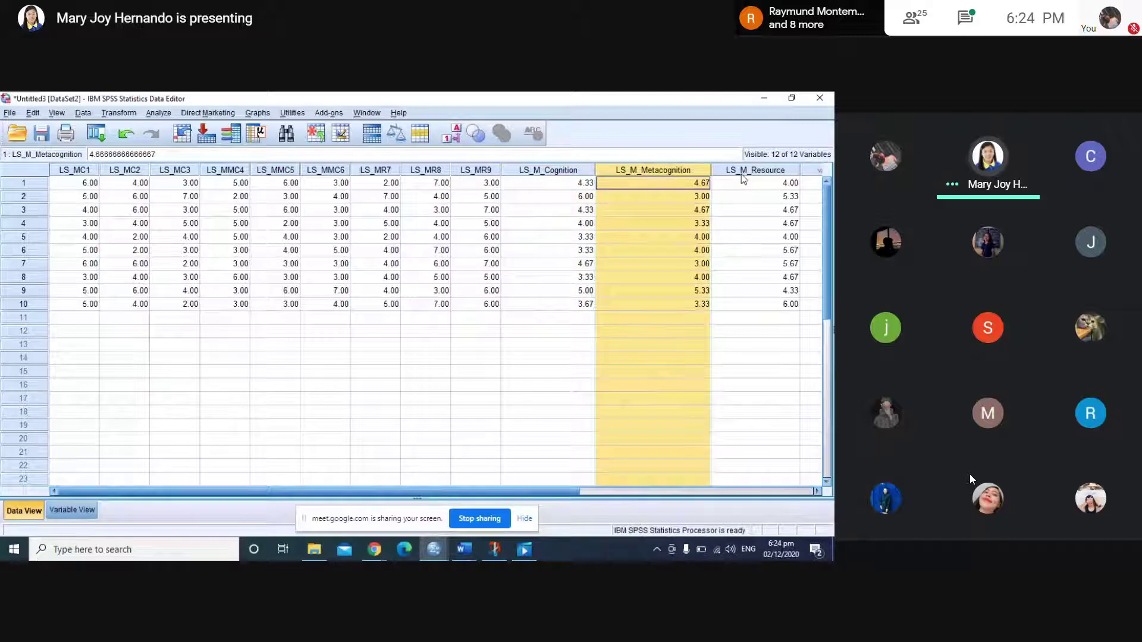
left_click(743, 172)
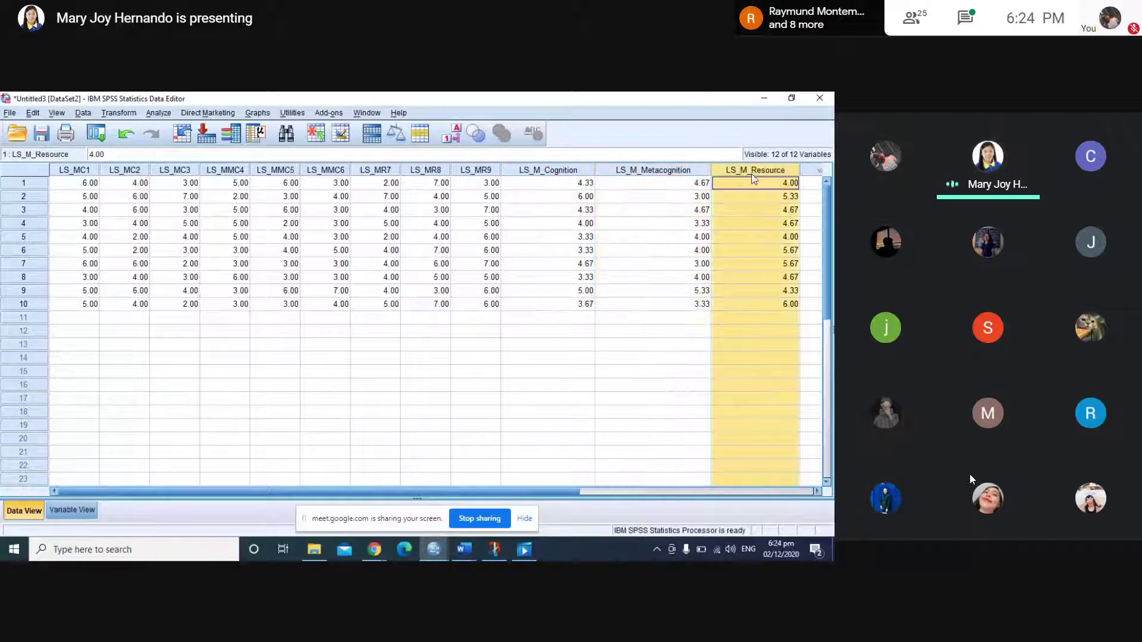
Start a Compute Variable definition with LS_M_Overall as the target variable
left_click(119, 113)
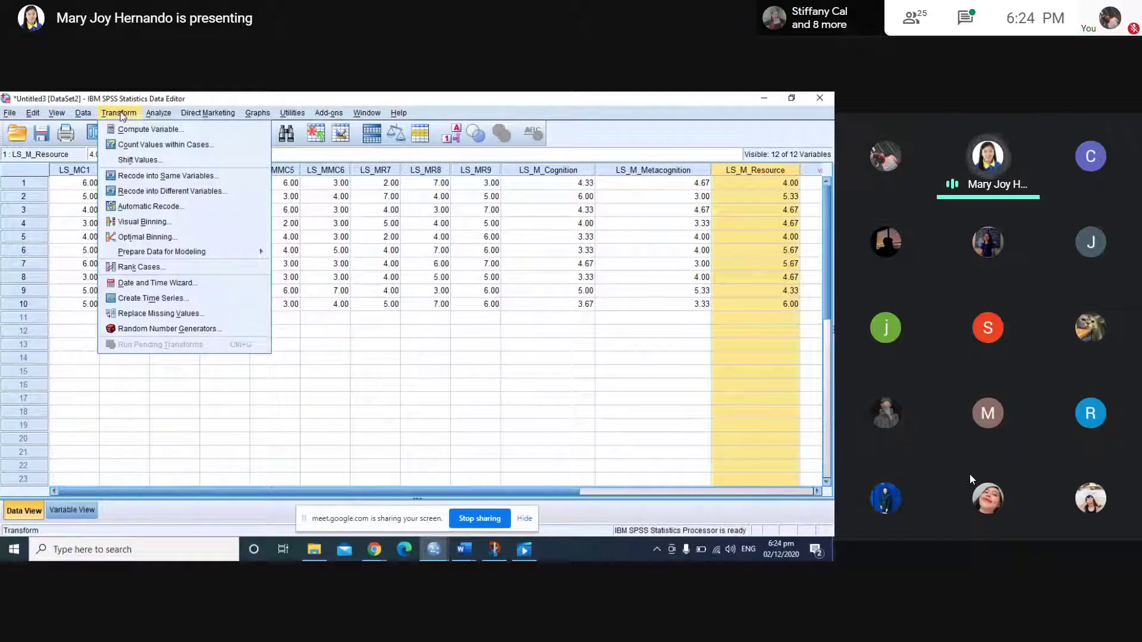
left_click(143, 130)
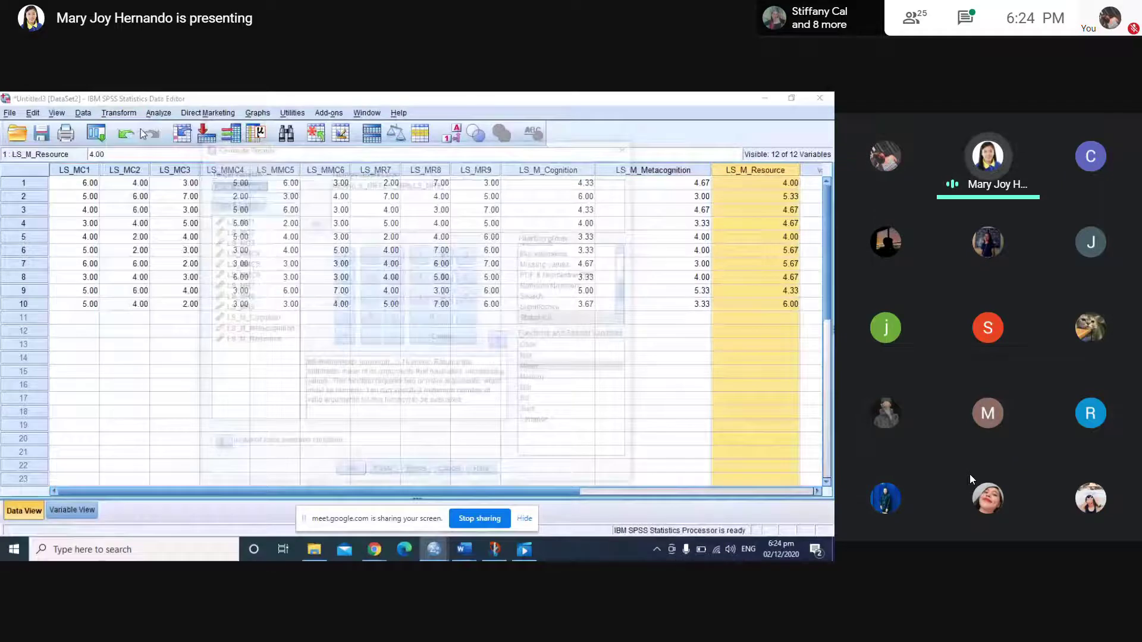
left_click(270, 183)
key("BackSpace")
key("BackSpace")
key("BackSpace")
key("BackSpace")
key("BackSpace")
key("BackSpace")
key("BackSpace")
key("BackSpace")
key("BackSpace")
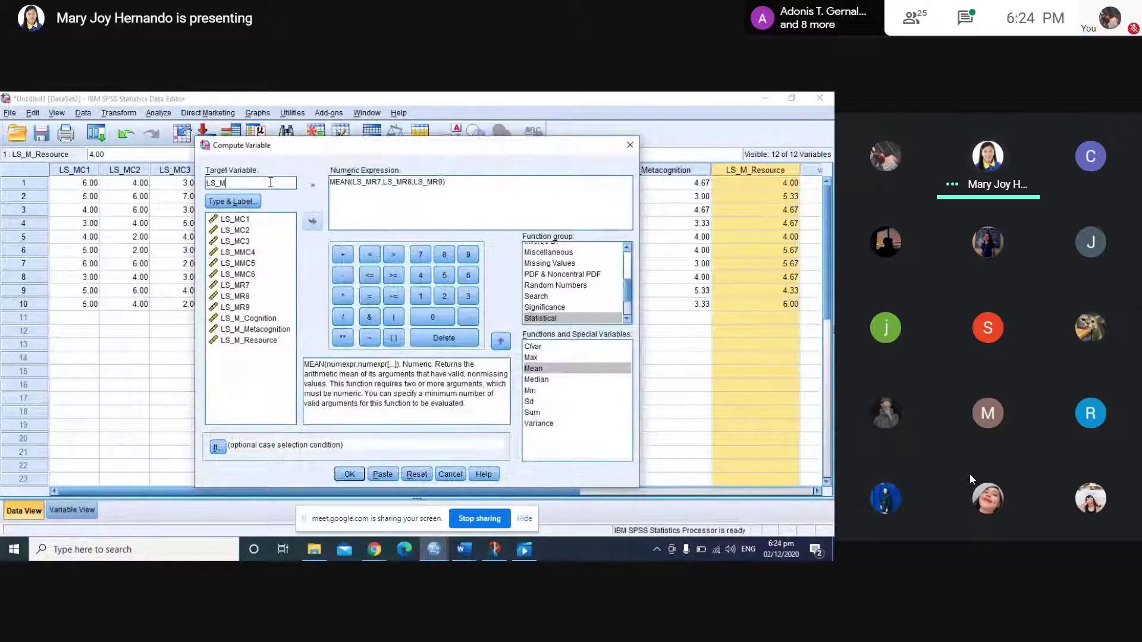
type("_Overall")
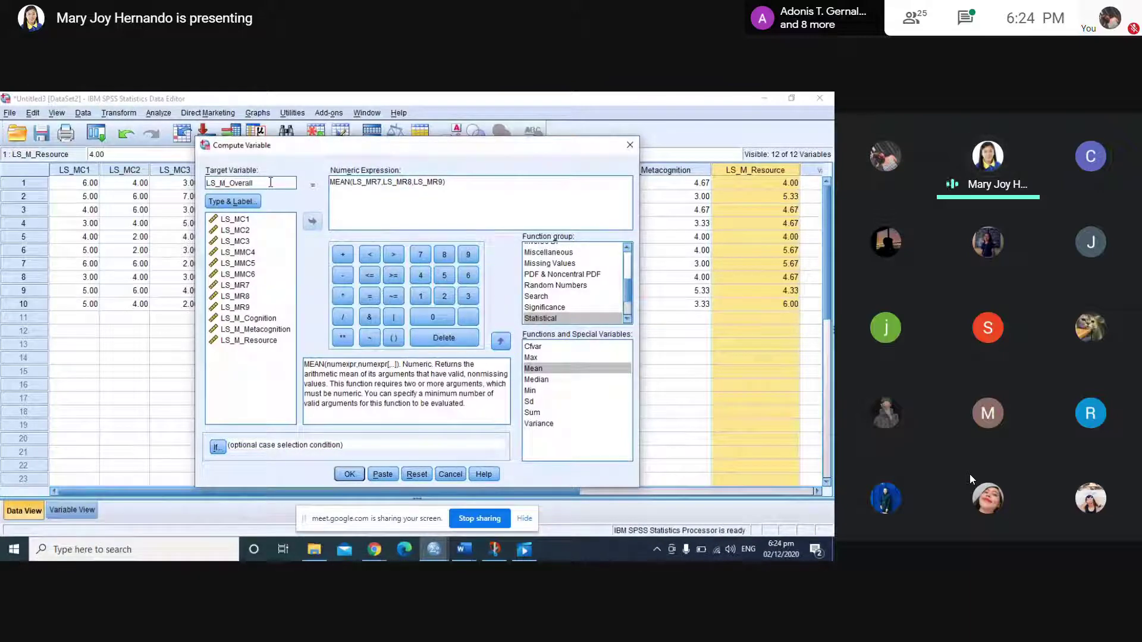
Set the expression to the mean of LS_M_Cognition, LS_M_Metacognition and LS_M_Resource, and run the computation
left_click_drag(445, 182, 355, 181)
key("BackSpace")
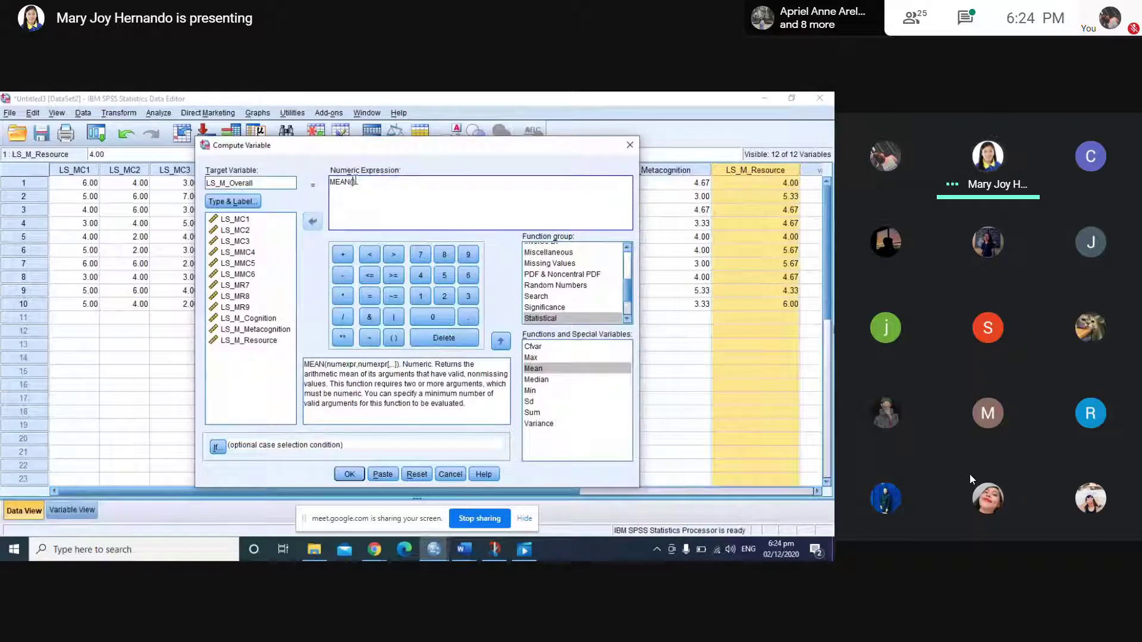
left_click(268, 319)
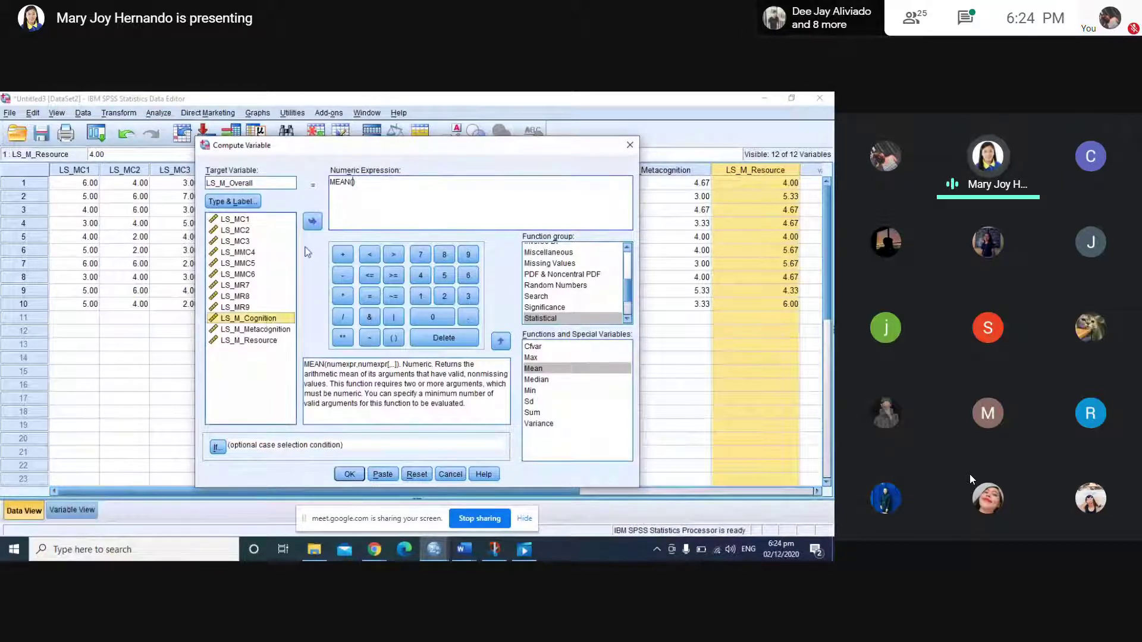
left_click(313, 221)
type(",")
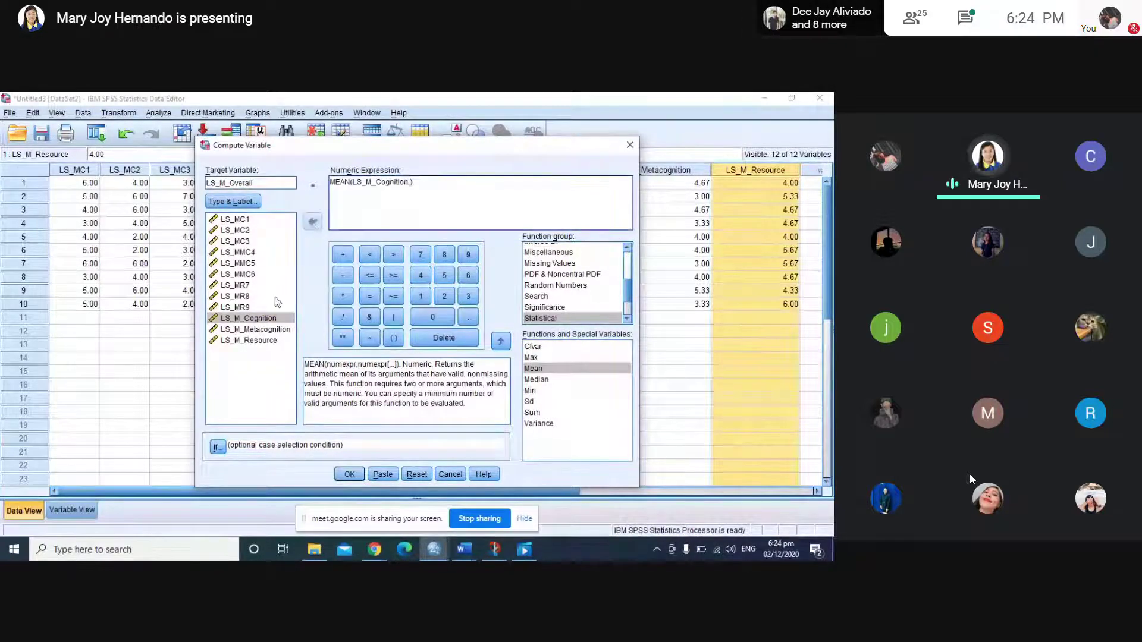
left_click(270, 319)
left_click(265, 329)
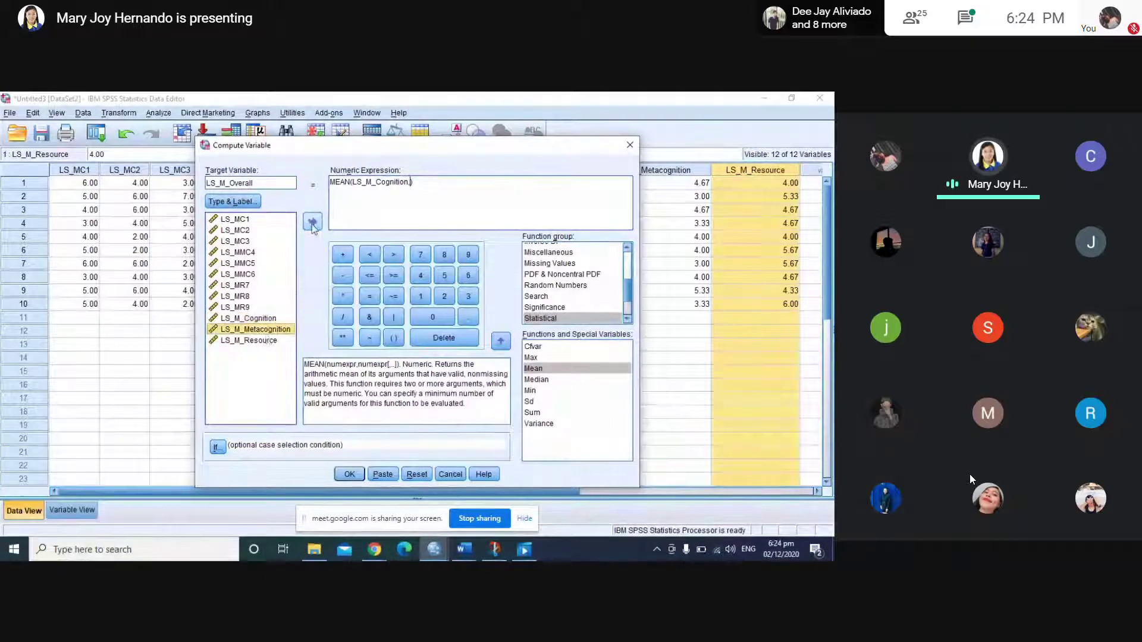
left_click(312, 223)
type(",")
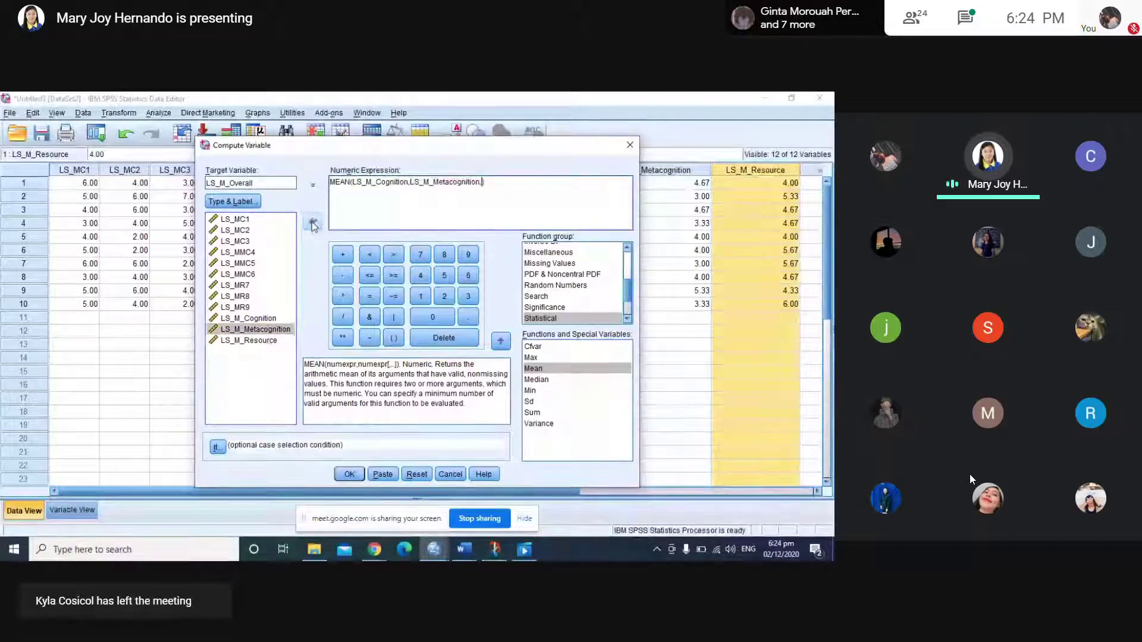
left_click(262, 340)
left_click(310, 223)
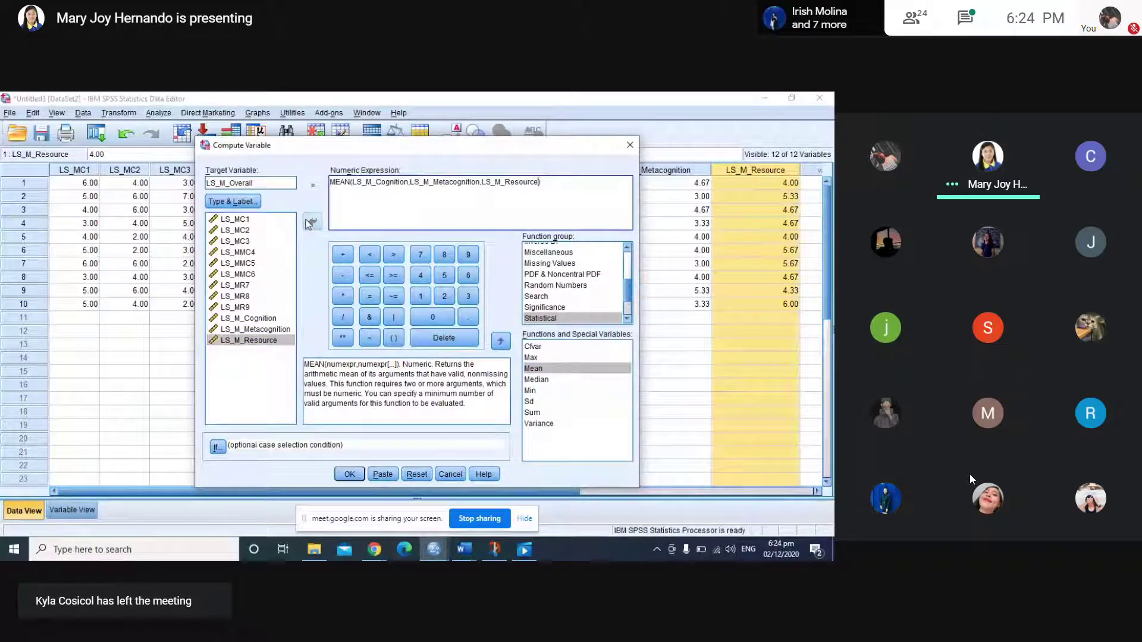
left_click(350, 474)
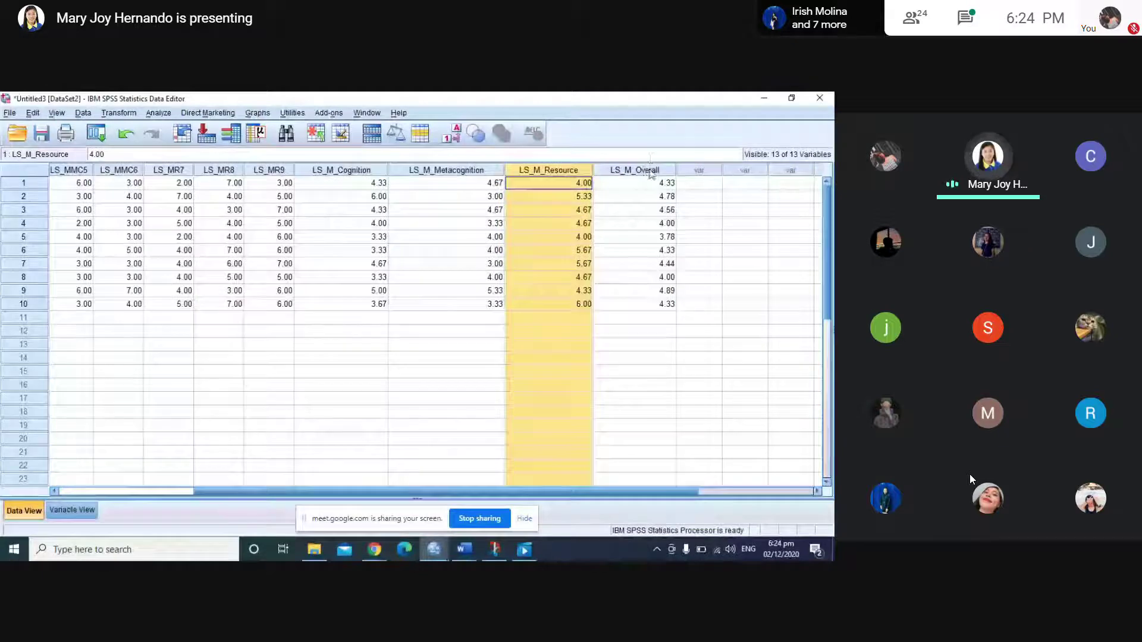
Set up a Descriptives analysis with LS_M_Overall as the only variable, replacing LS_M_Resource
key("Right")
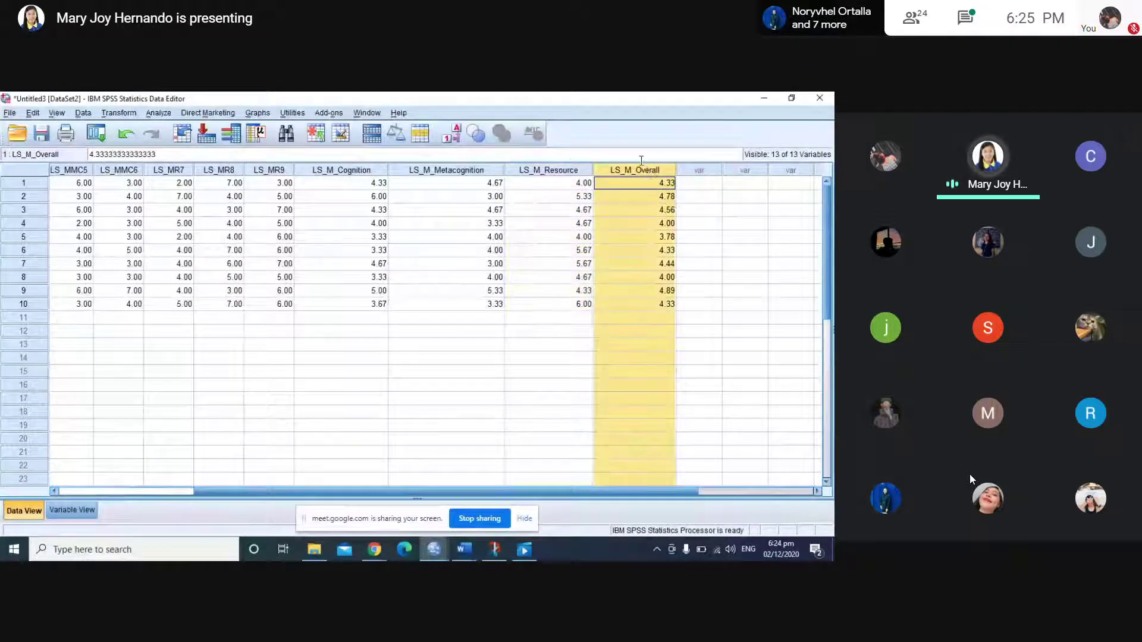
left_click(158, 113)
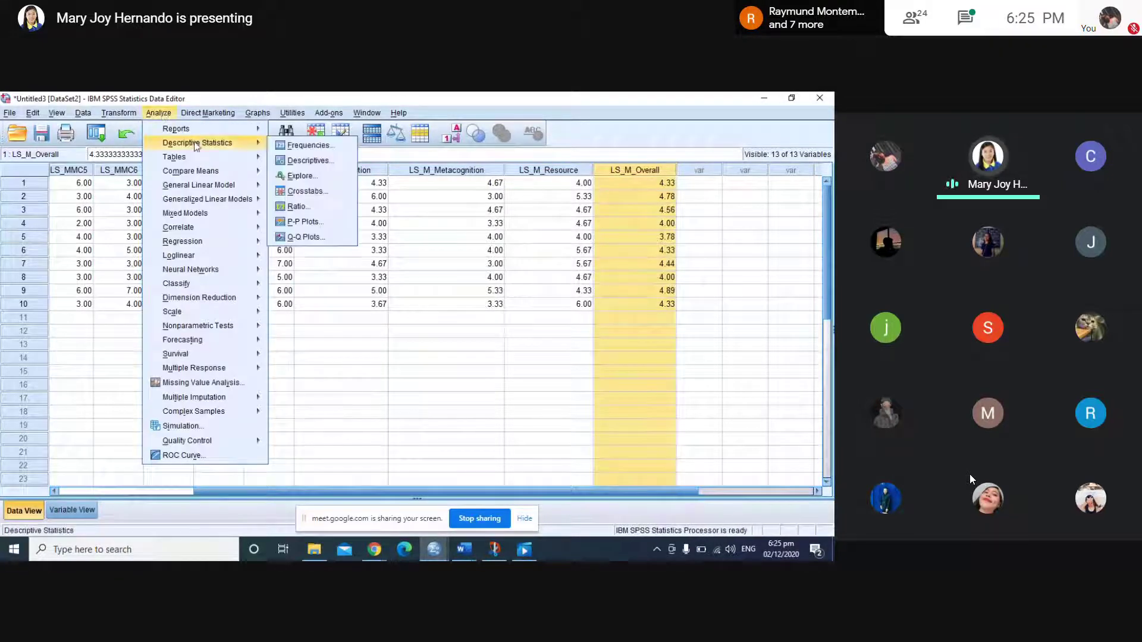
mouse_move(240, 149)
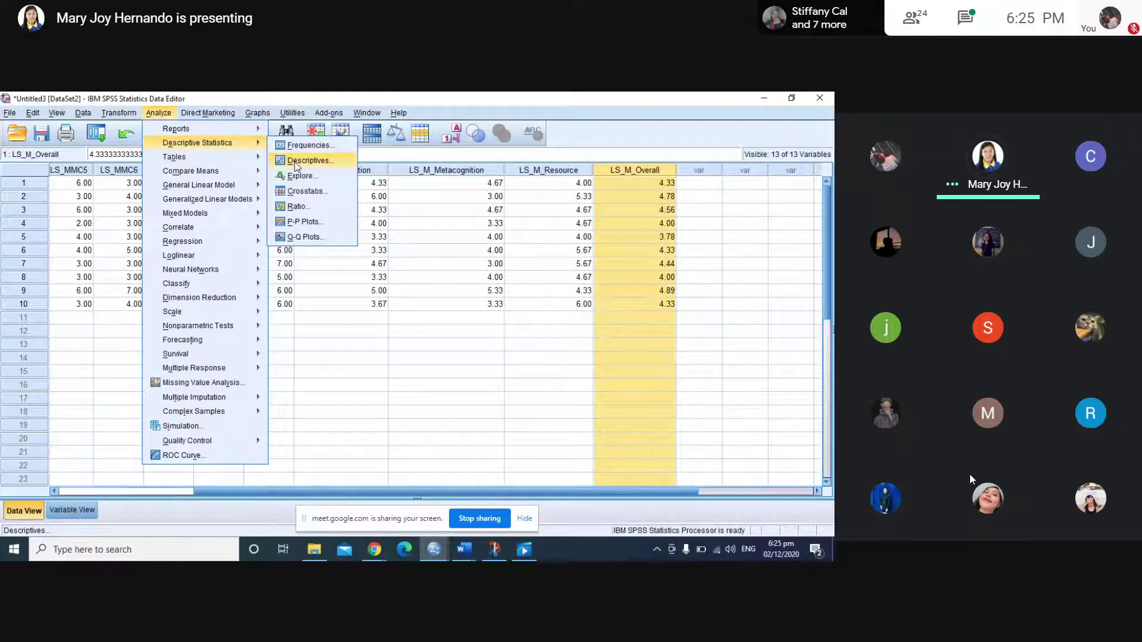
left_click(307, 160)
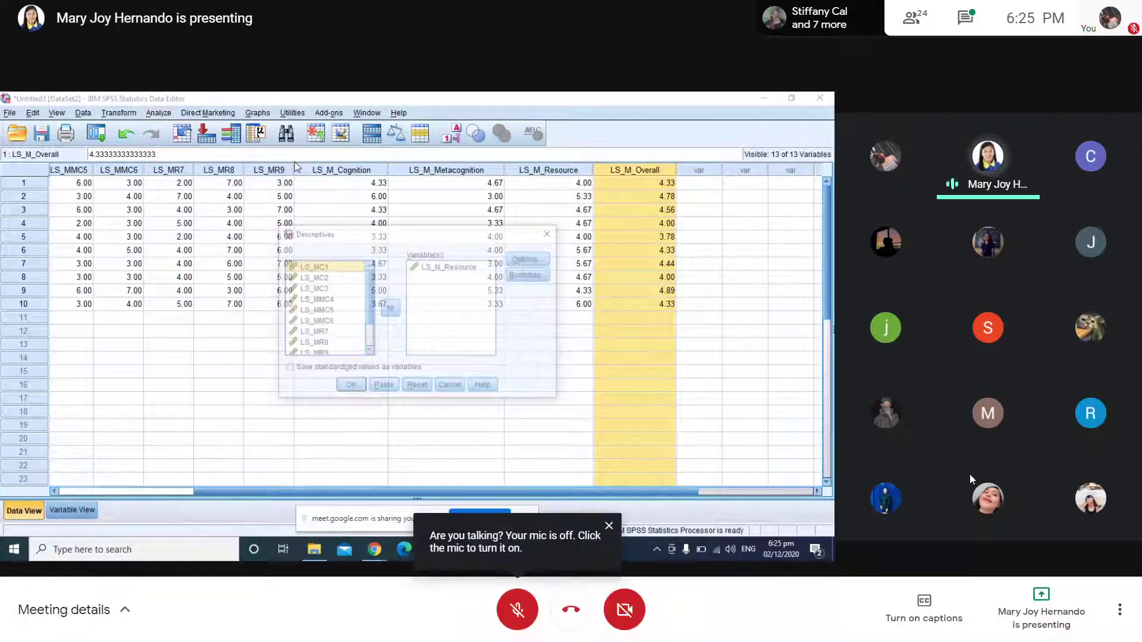
double_click(449, 267)
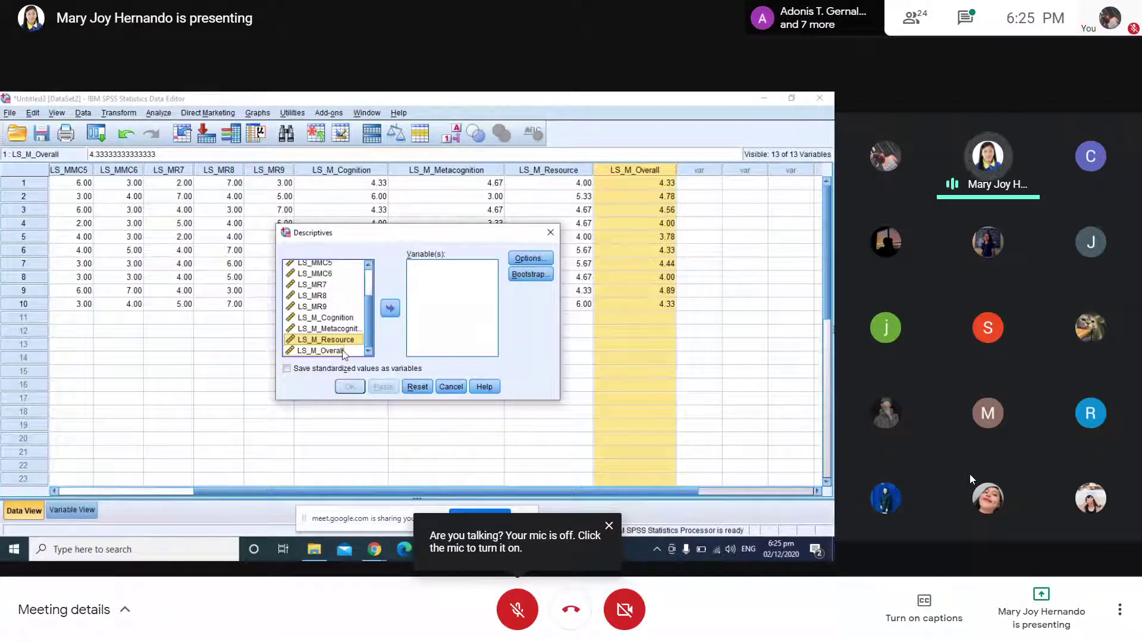
left_click(341, 349)
left_click(391, 309)
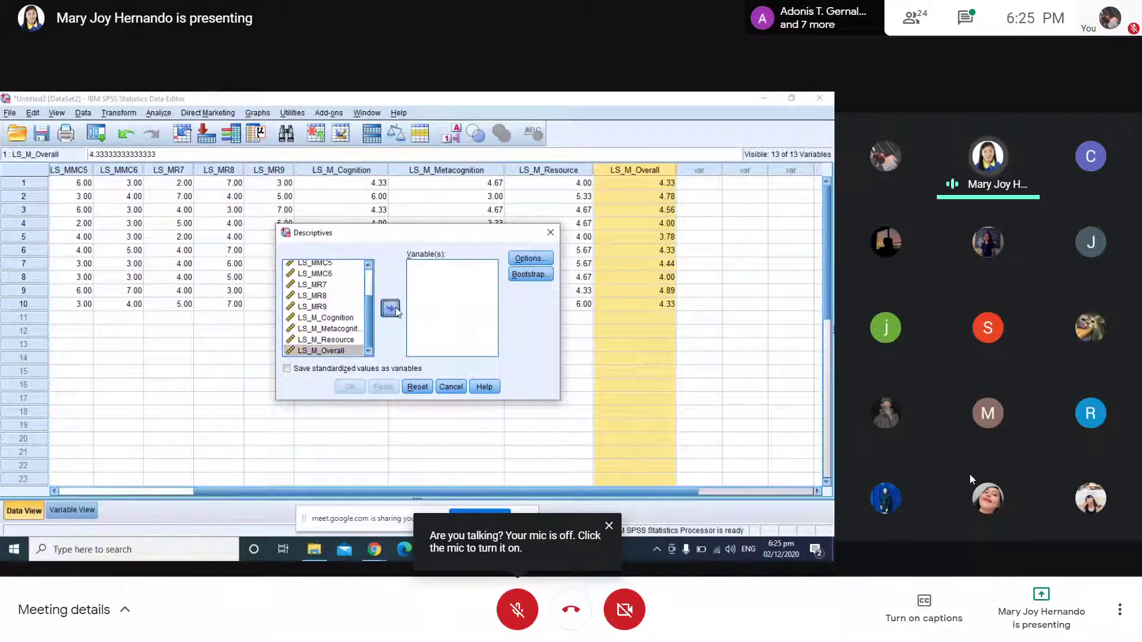
Keep mean, standard deviation, minimum and maximum as the descriptive options, and run the LS_M_Overall analysis
left_click(541, 260)
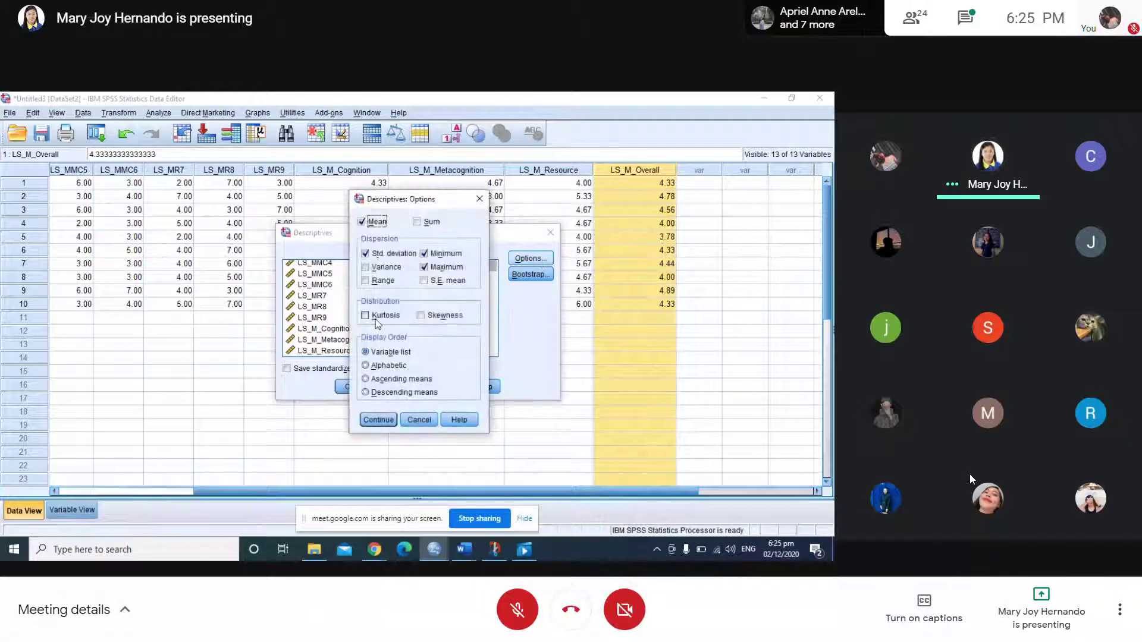
left_click(384, 423)
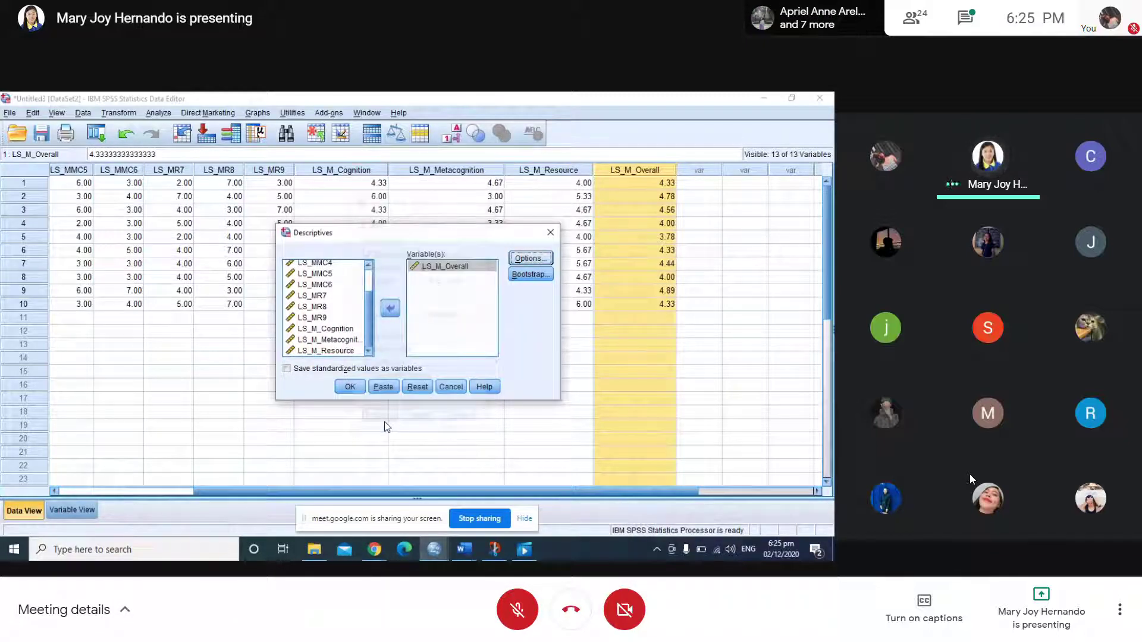
left_click(350, 387)
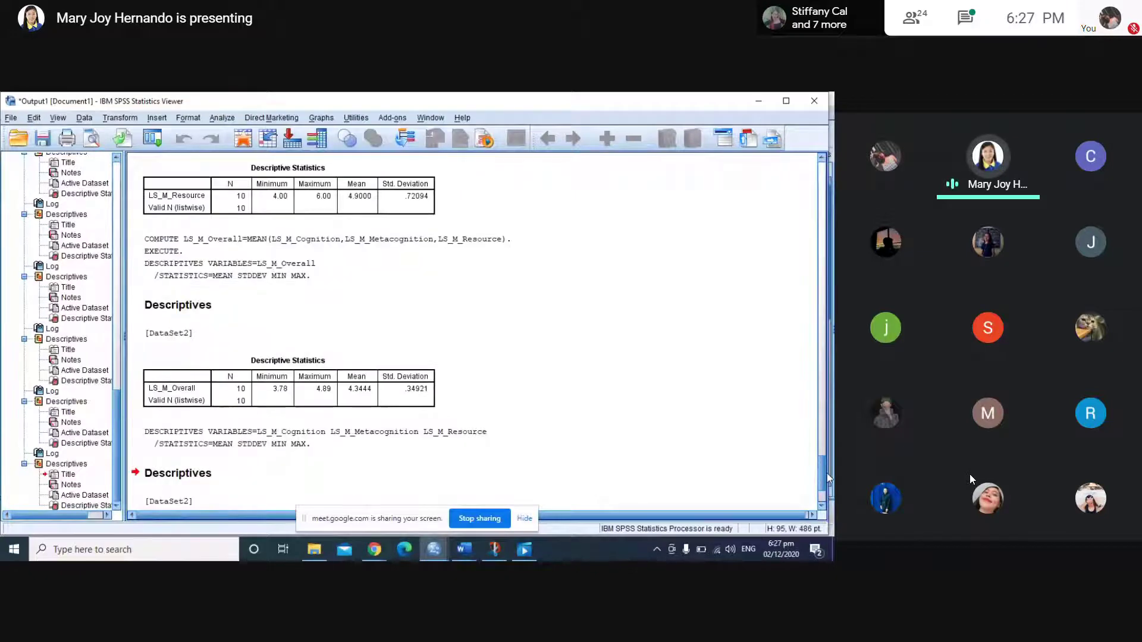
Check the subscale descriptive tables in the output, and place the cursor after the Female Learning Styles heading in Word's Comparative Tables document
scroll(749, 420, "up", 1)
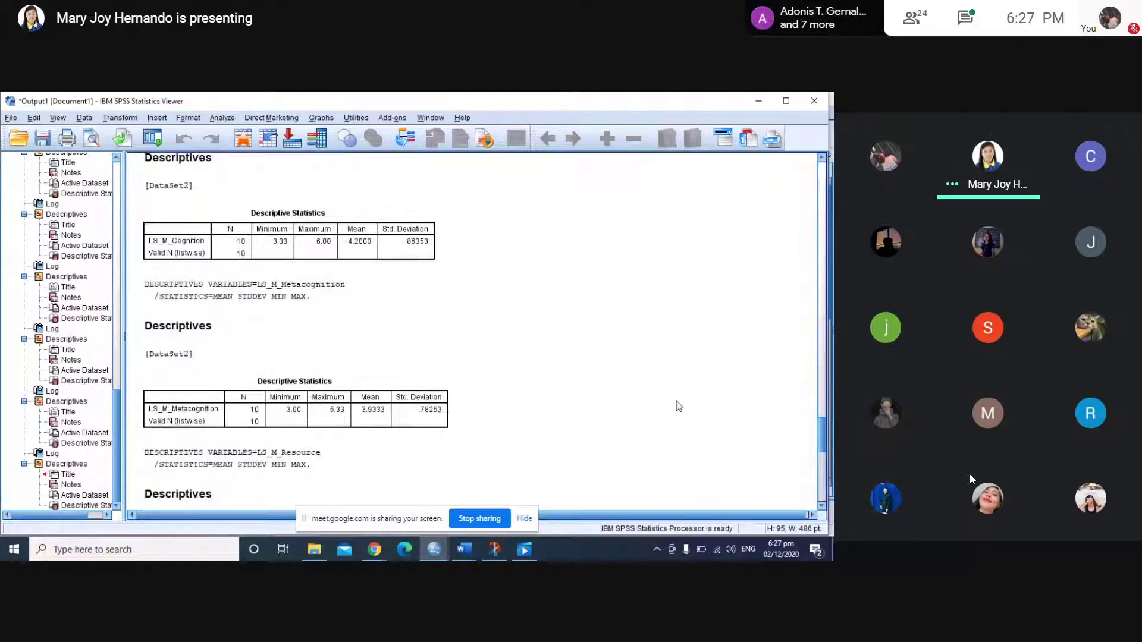
left_click(380, 253)
left_click(769, 400)
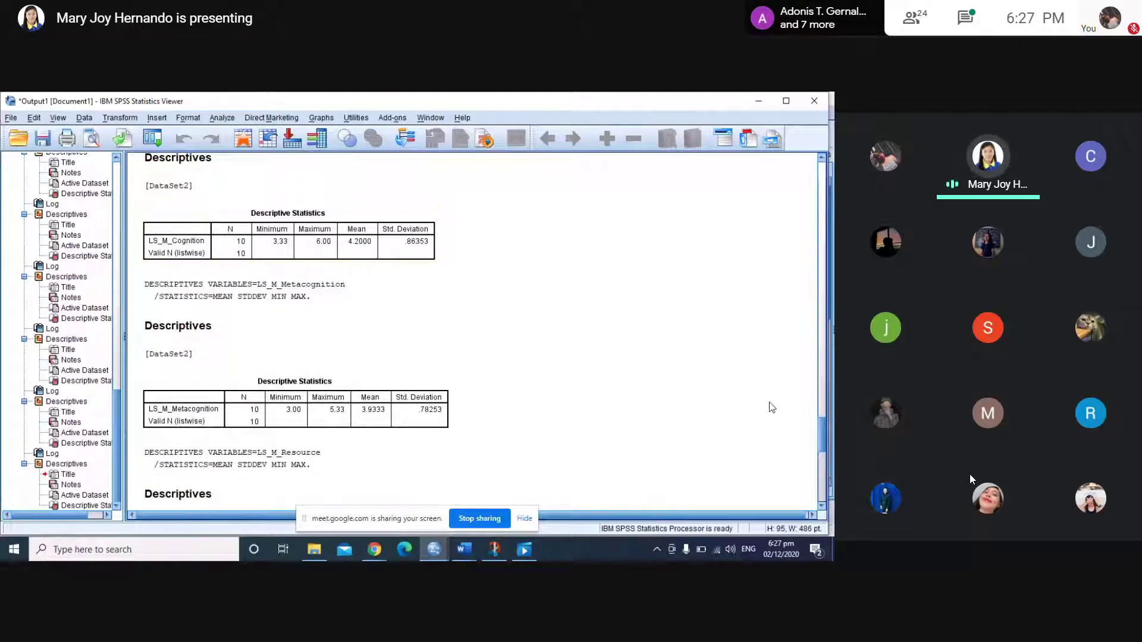
left_click_drag(824, 433, 823, 480)
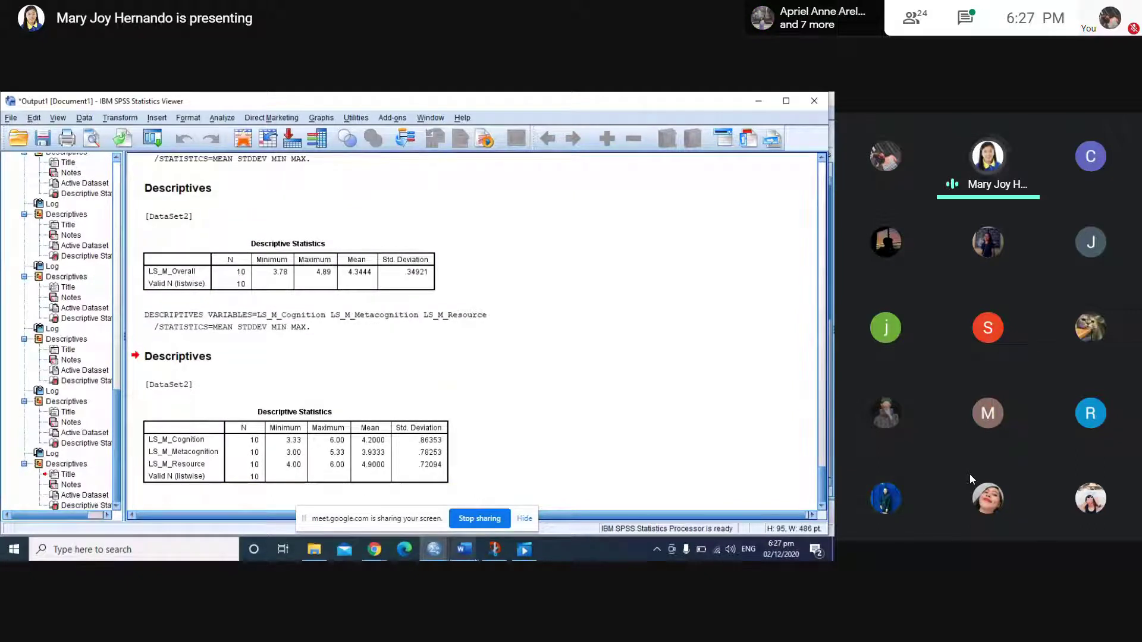
left_click(466, 555)
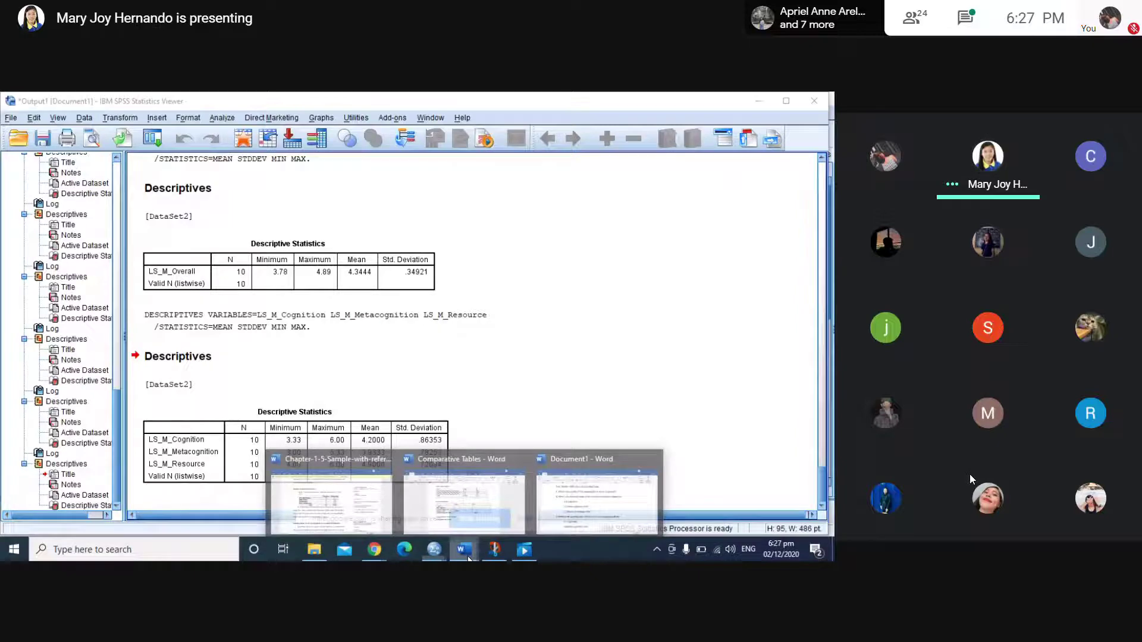
left_click(501, 503)
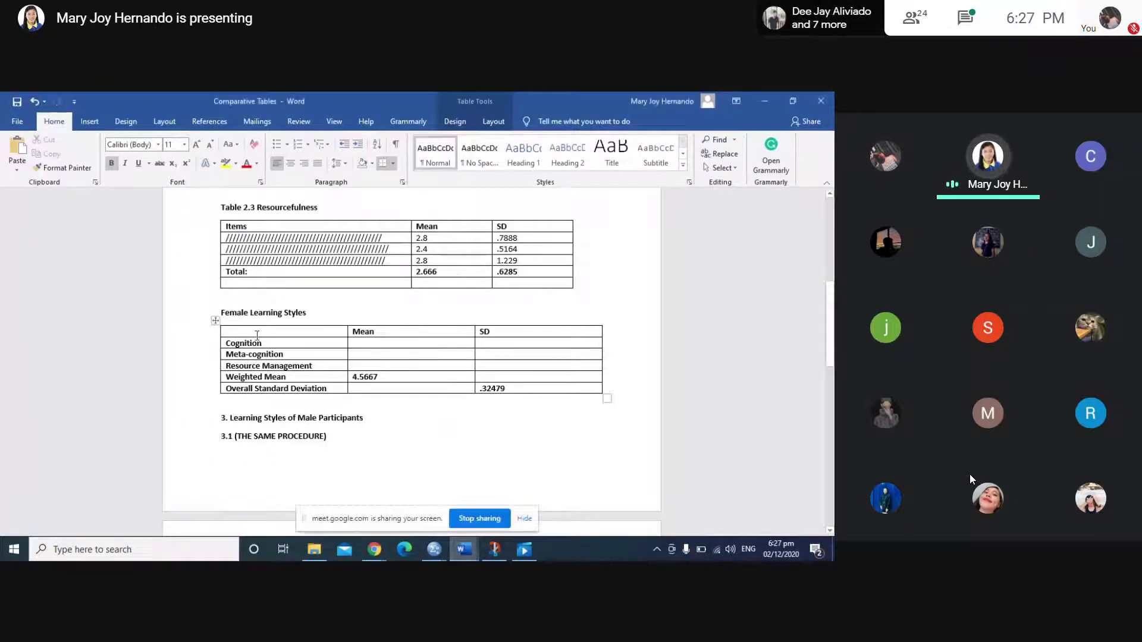
left_click(312, 314)
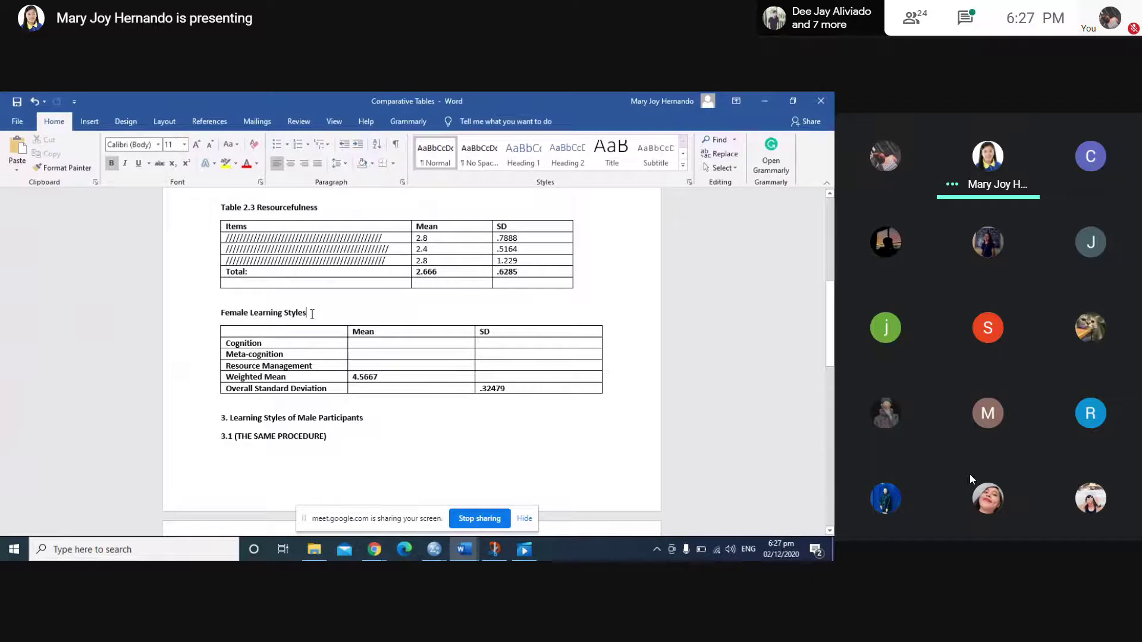